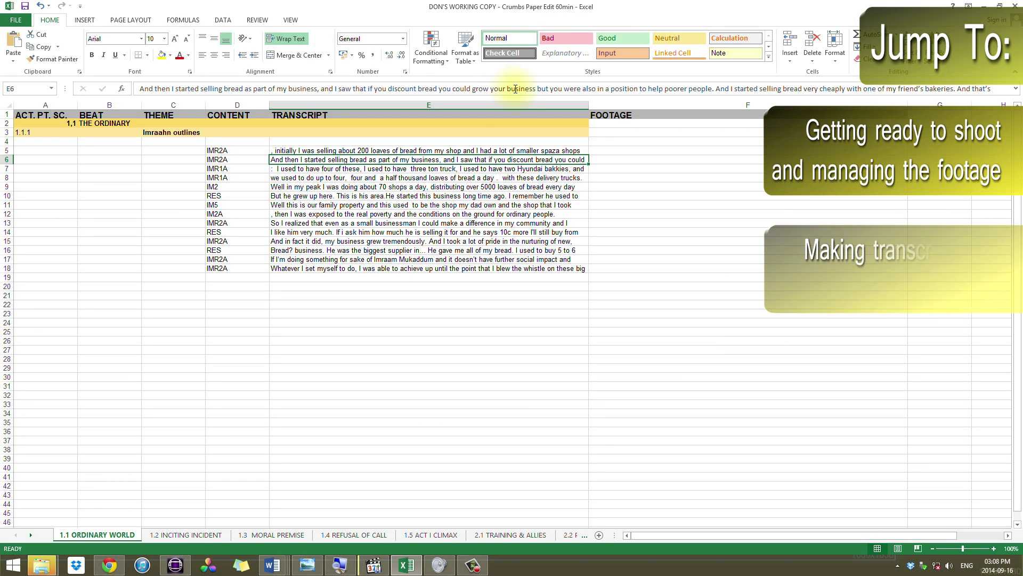
# - Scrub the assembly cut to about 01:03:57, then review the transcript's MORAL PREMISE and ORDINARY WORLD sheets
pyautogui.click(176, 566)
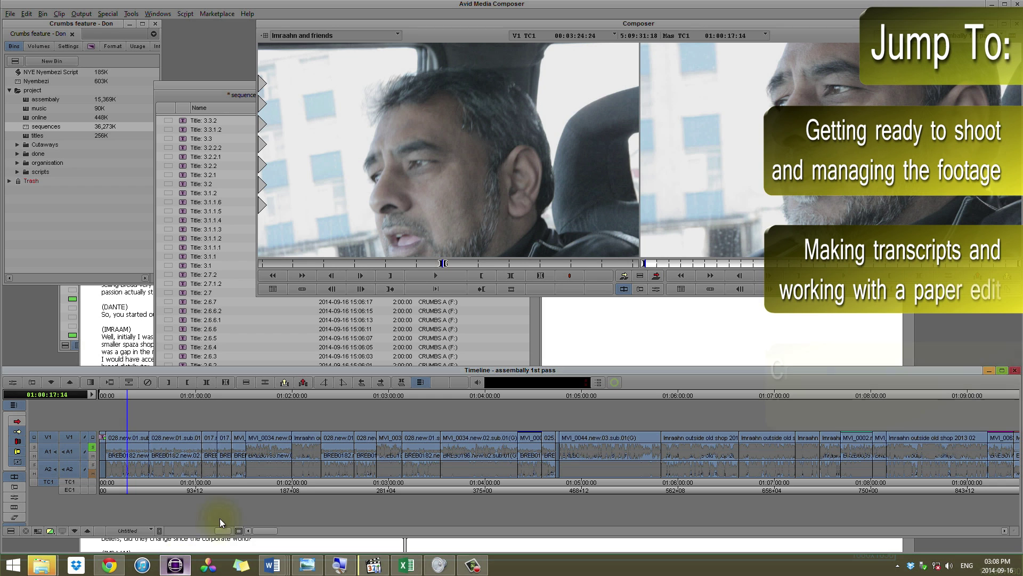
pyautogui.moveTo(160, 395); pyautogui.dragTo(481, 399)
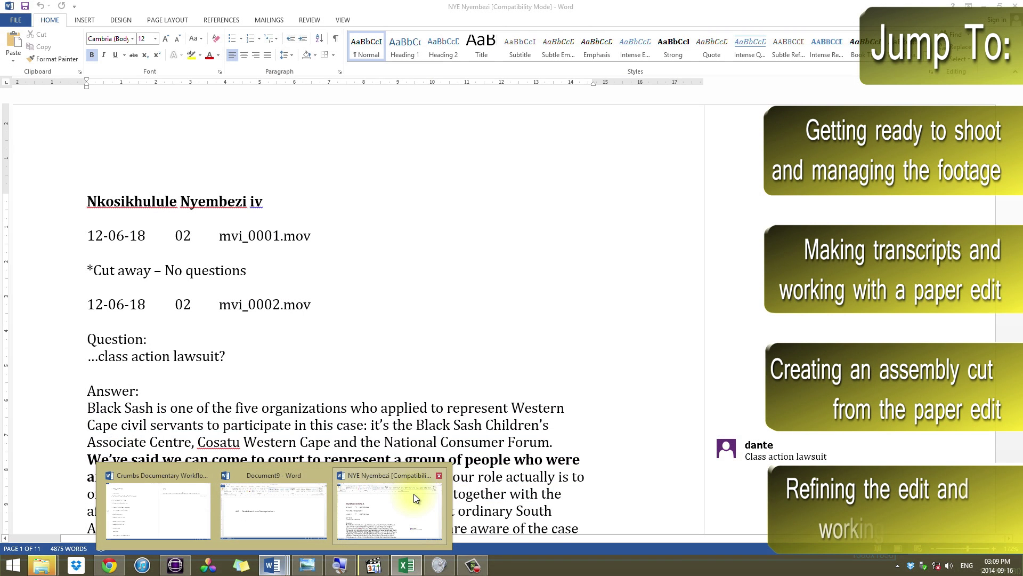
pyautogui.click(414, 494)
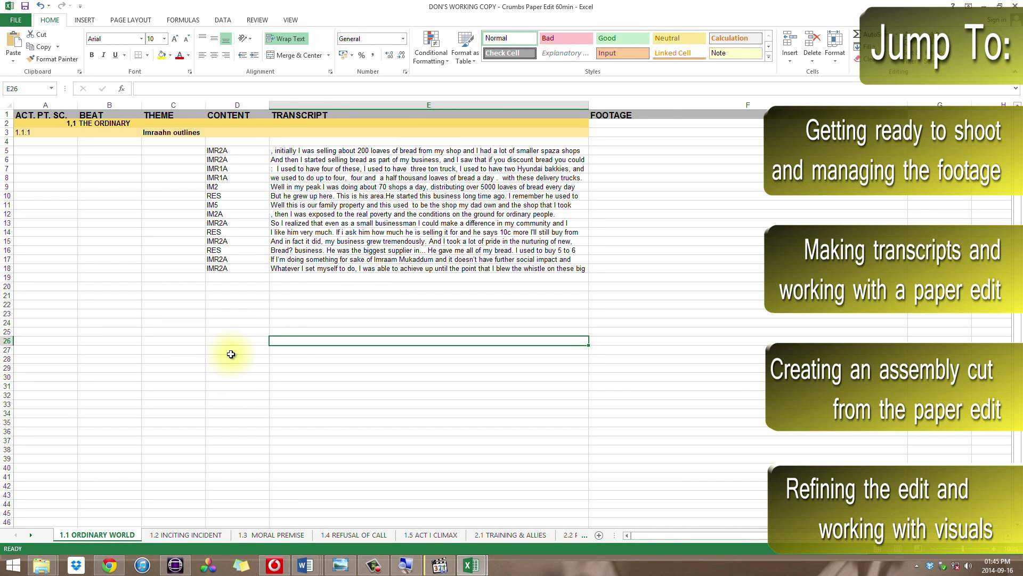
pyautogui.click(271, 534)
pyautogui.click(94, 535)
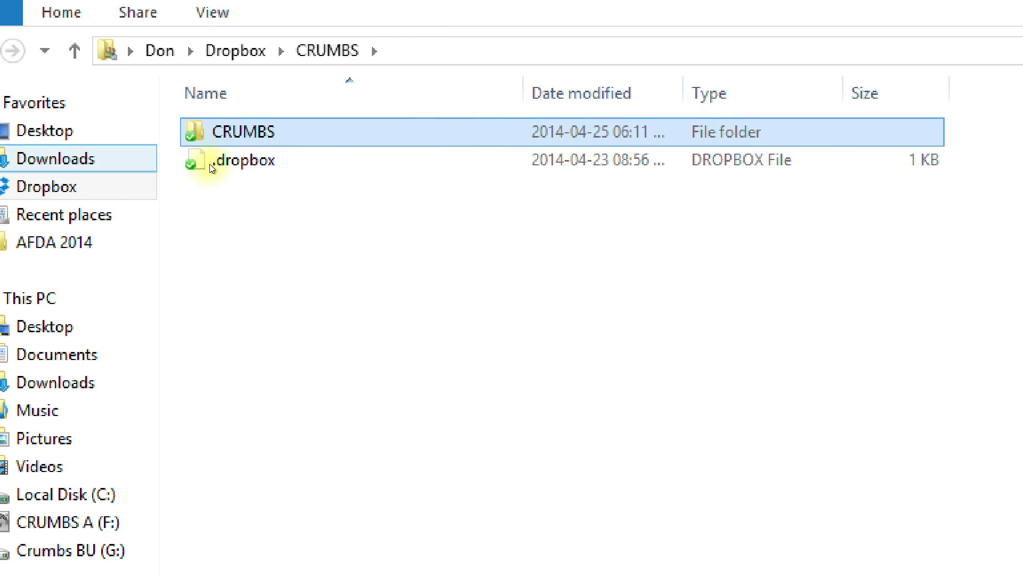
# - Go from the inner CRUMBS folder through Narrative into Interview Questions and browse its documents
pyautogui.press('Return')
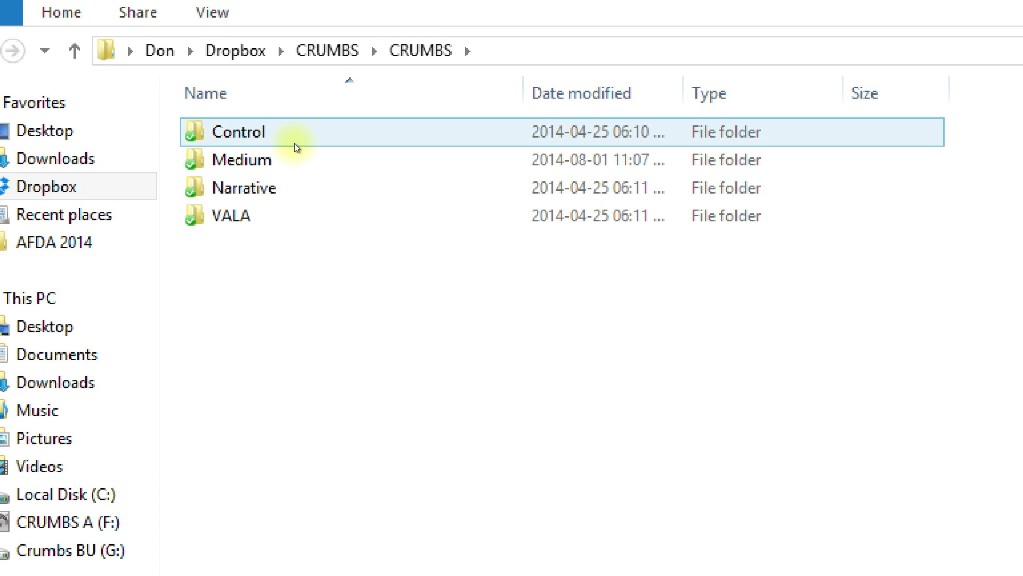
pyautogui.press('Down')
pyautogui.press('Down')
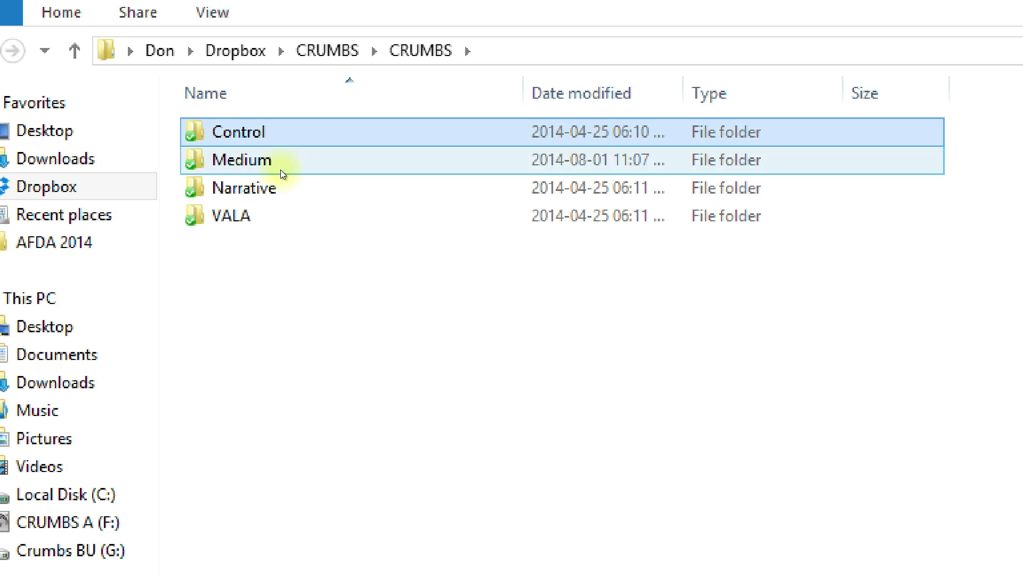
pyautogui.press('Up')
pyautogui.press('Up')
pyautogui.press('Down')
pyautogui.press('Down')
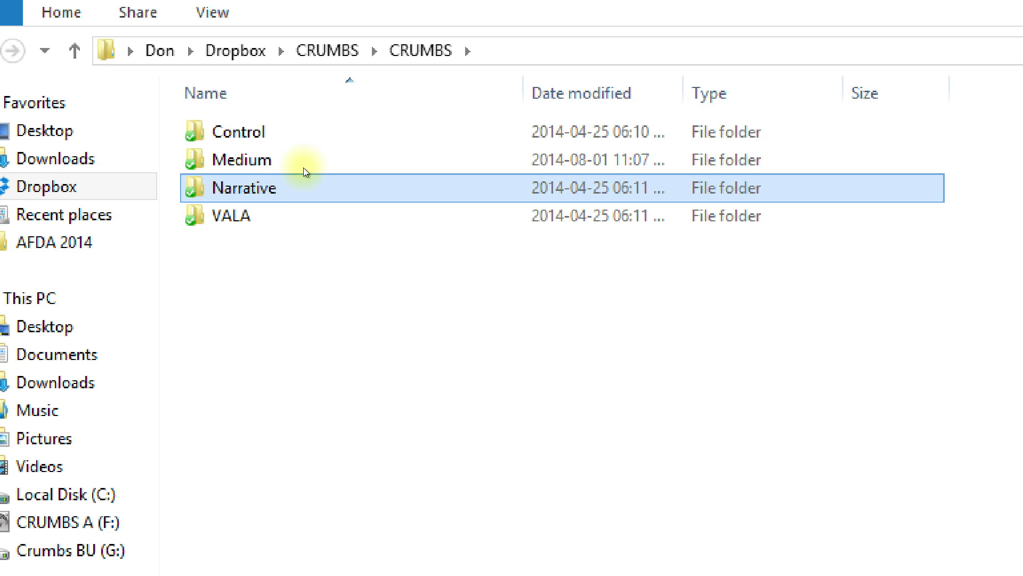
pyautogui.hotkey('ctrl', 'Up')
pyautogui.hotkey('ctrl', 'Up')
pyautogui.press('Up')
pyautogui.press('Up')
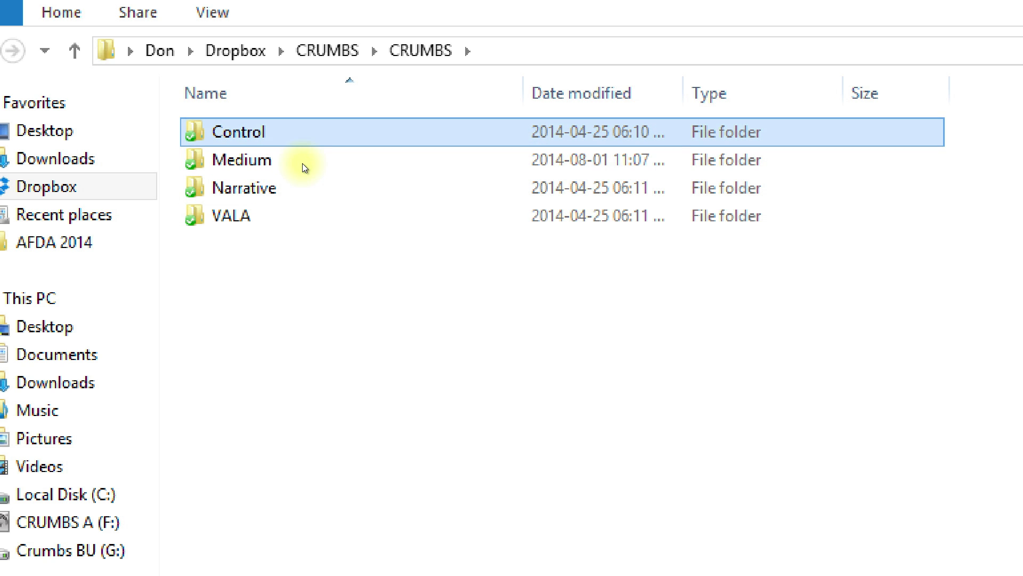
pyautogui.press('Down')
pyautogui.press('Down')
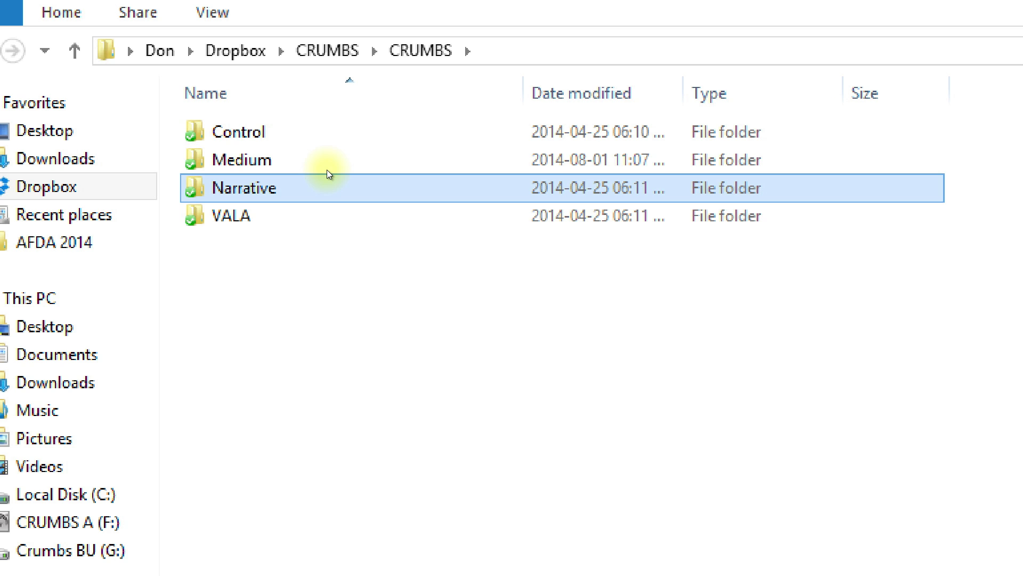
pyautogui.press('Return')
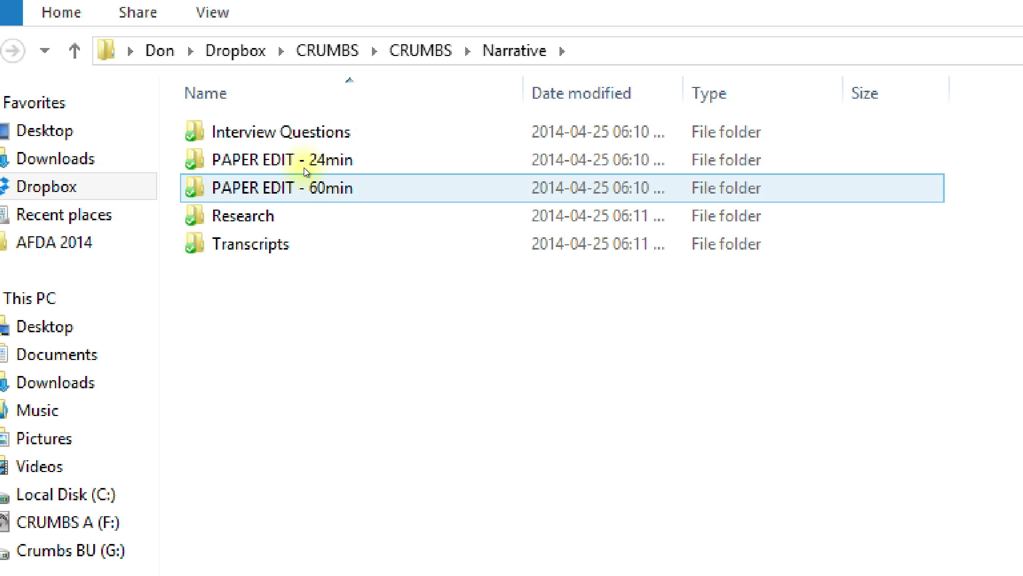
pyautogui.press('Down')
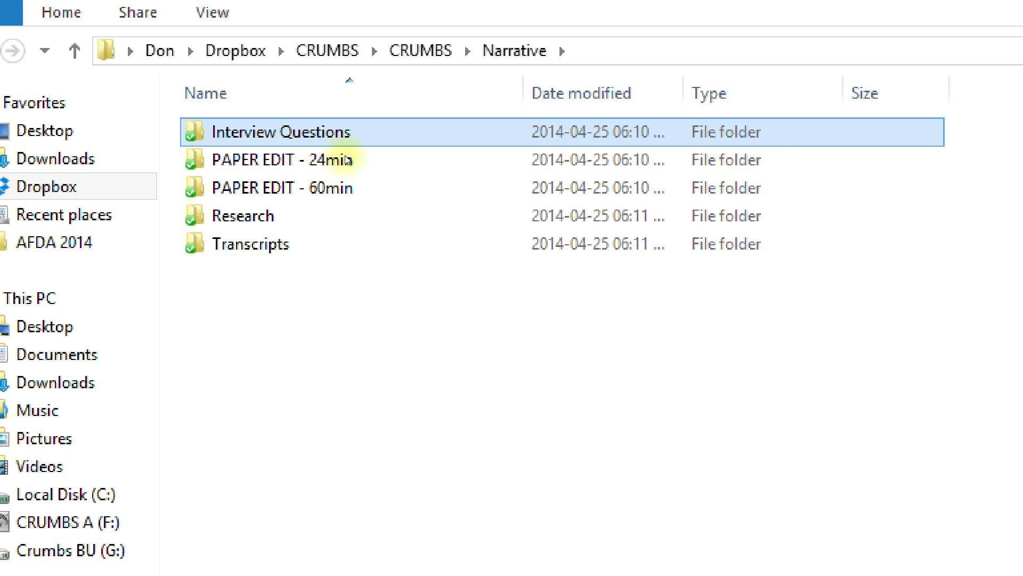
pyautogui.press('Return')
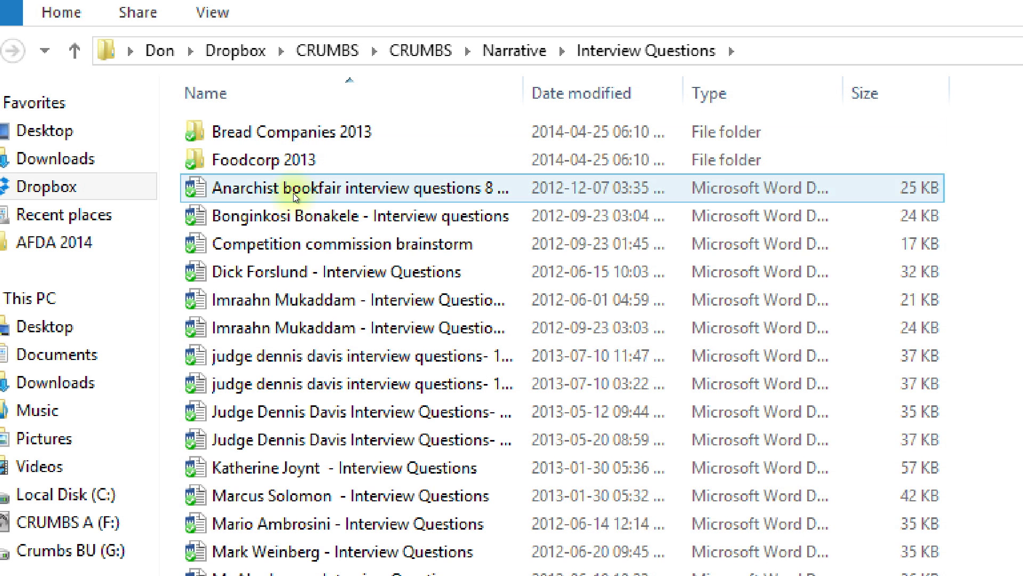
pyautogui.press('c')
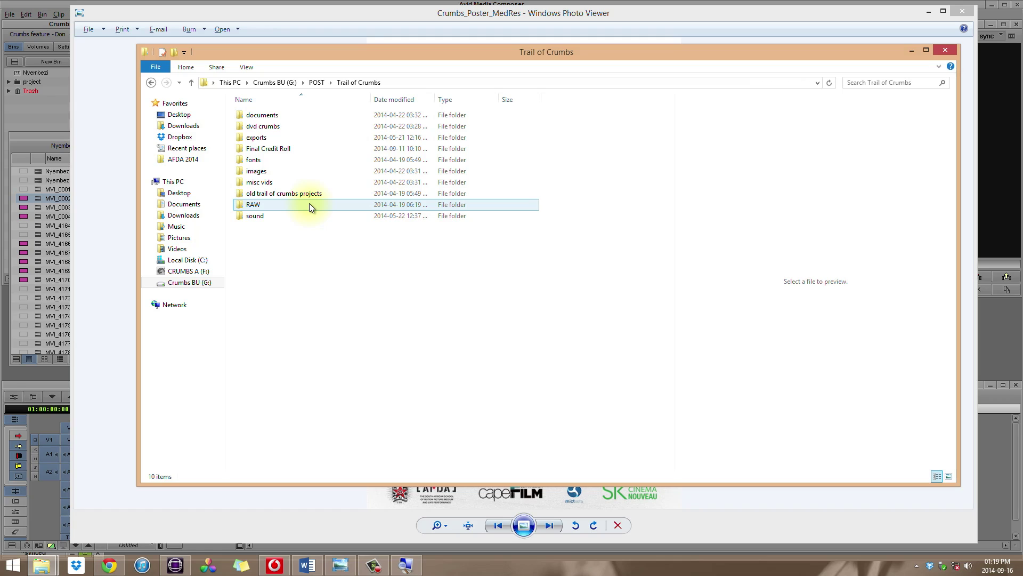
# - Open the RAW footage folder on Crumbs BU and reach the 5&7D 12-06-14 shoot-day folder
pyautogui.moveTo(310, 205)
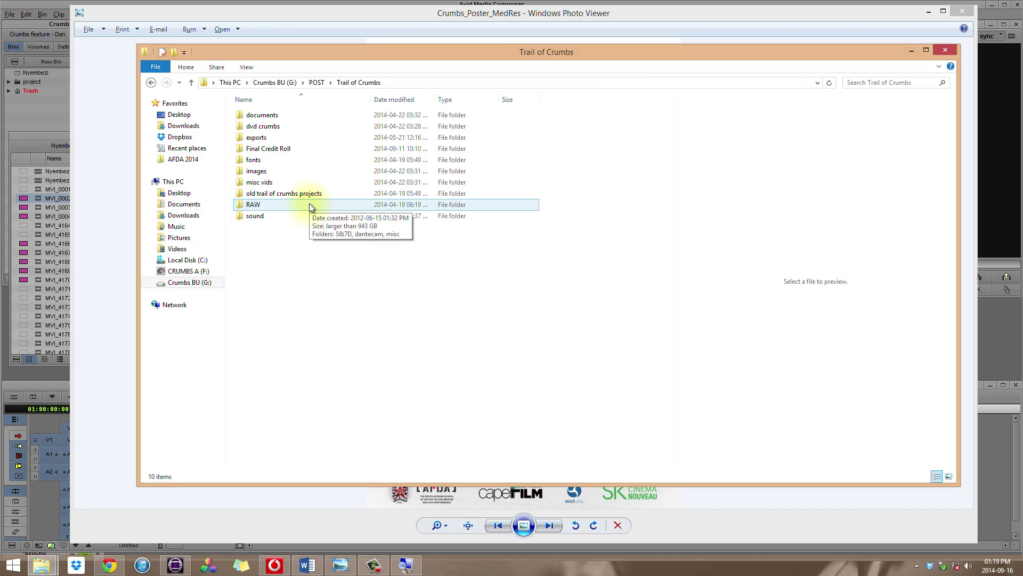
pyautogui.doubleClick(309, 205)
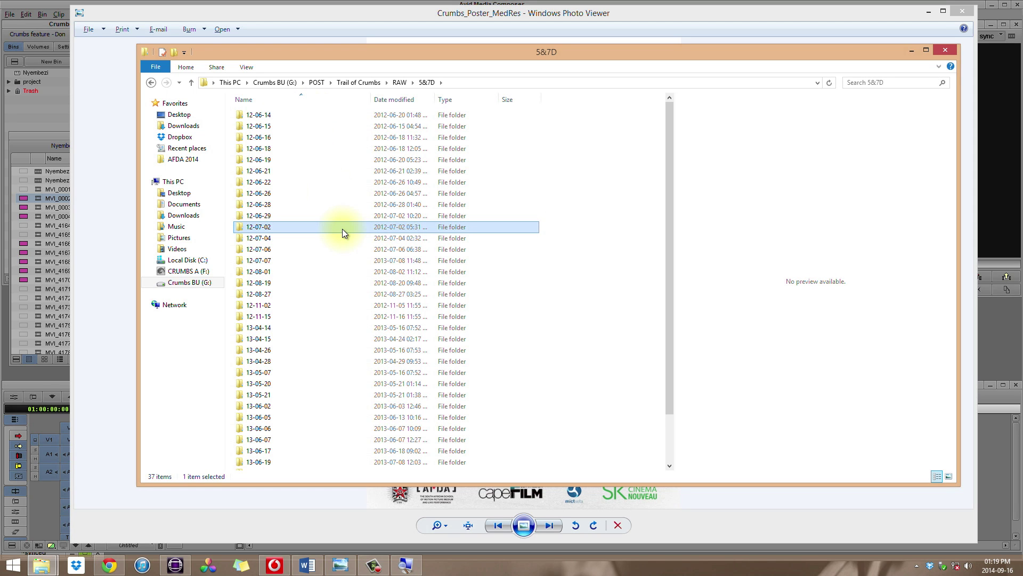
pyautogui.scroll(-2, 342, 228)
pyautogui.scroll(2, 342, 228)
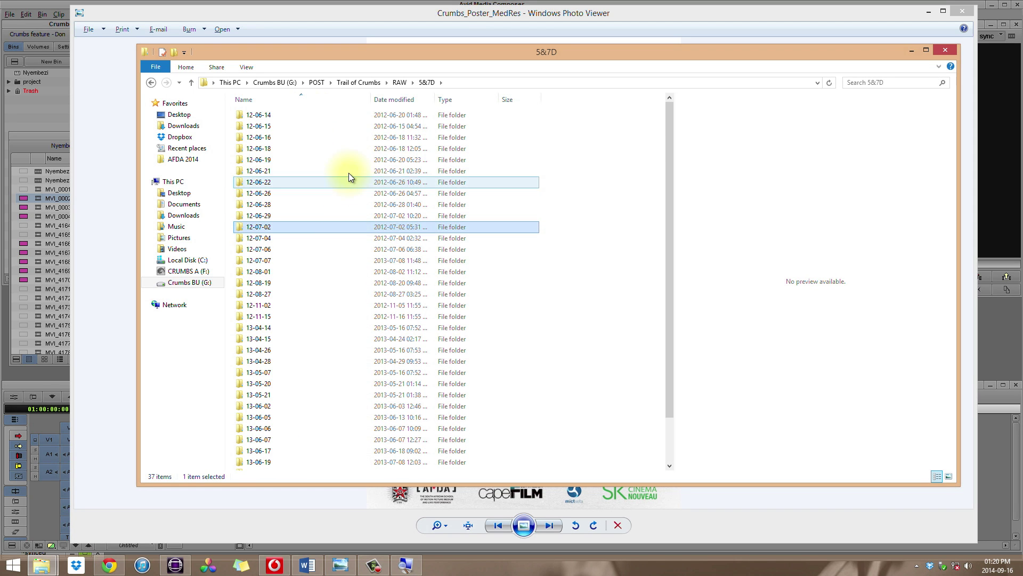
pyautogui.scroll(-2, 348, 173)
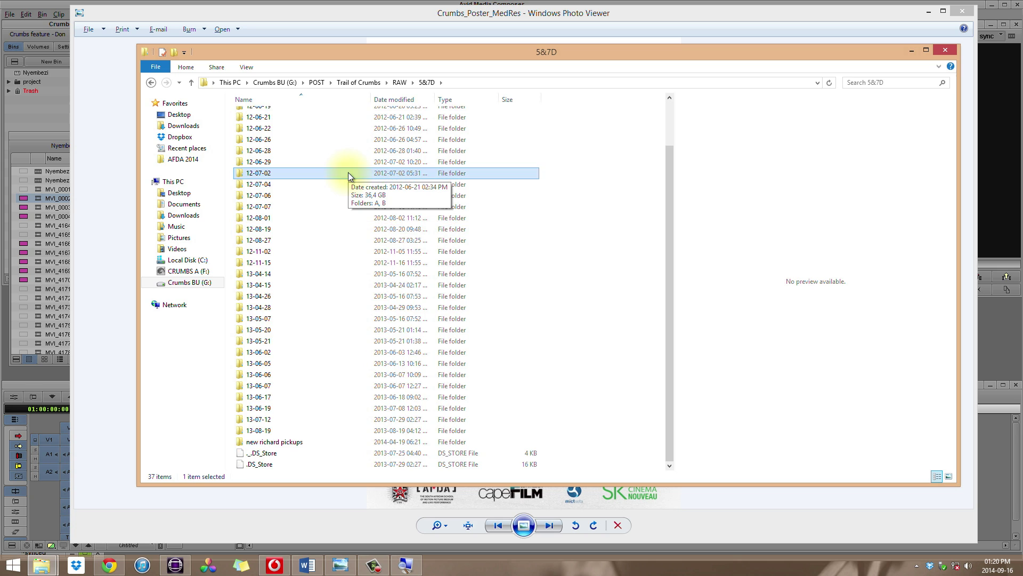
pyautogui.hotkey('alt', 'Left')
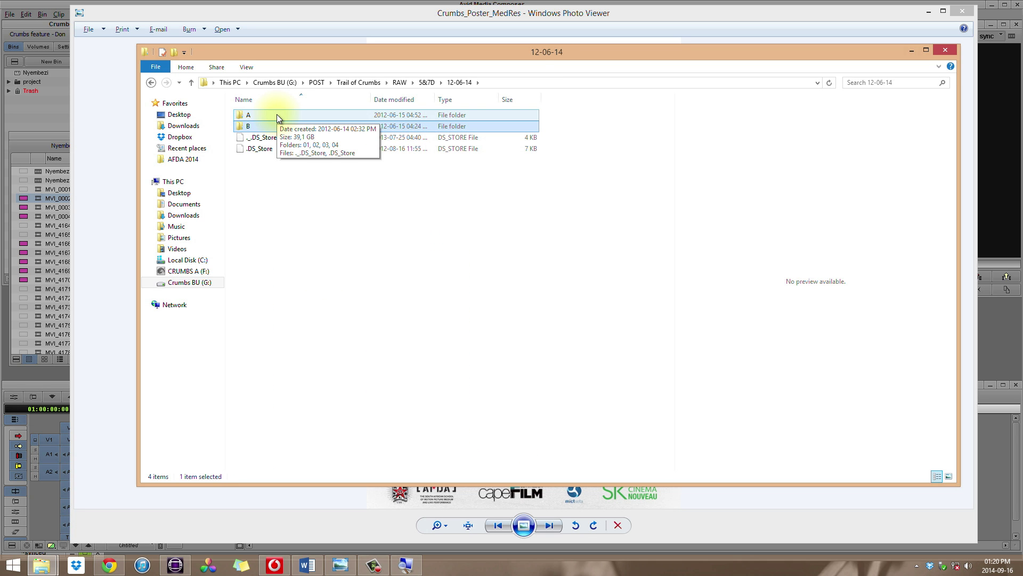
# - Drill into camera A > 01 > DCIM > 100EOS5D and pick clip MVI_0002
pyautogui.click(276, 116)
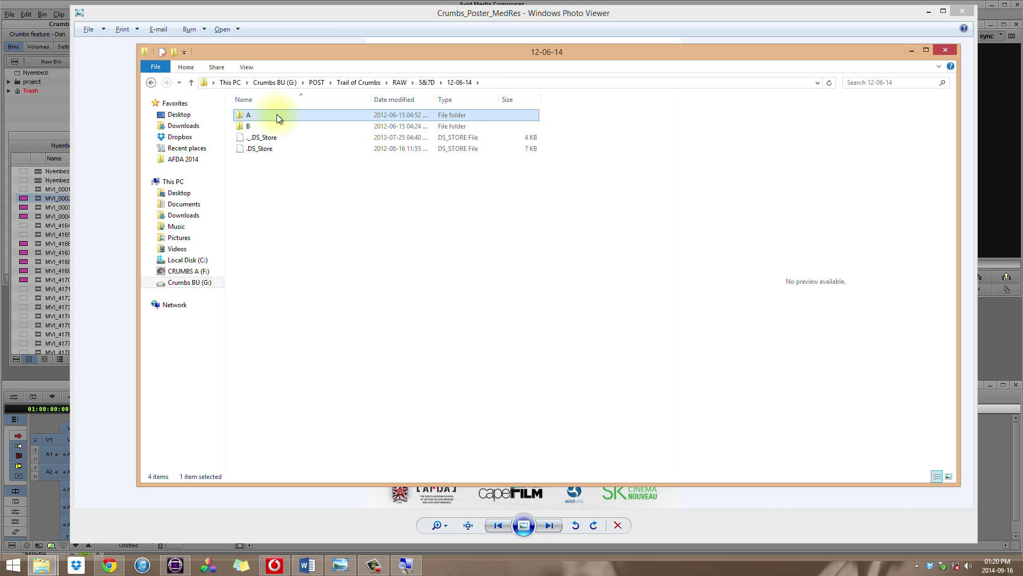
pyautogui.doubleClick(277, 115)
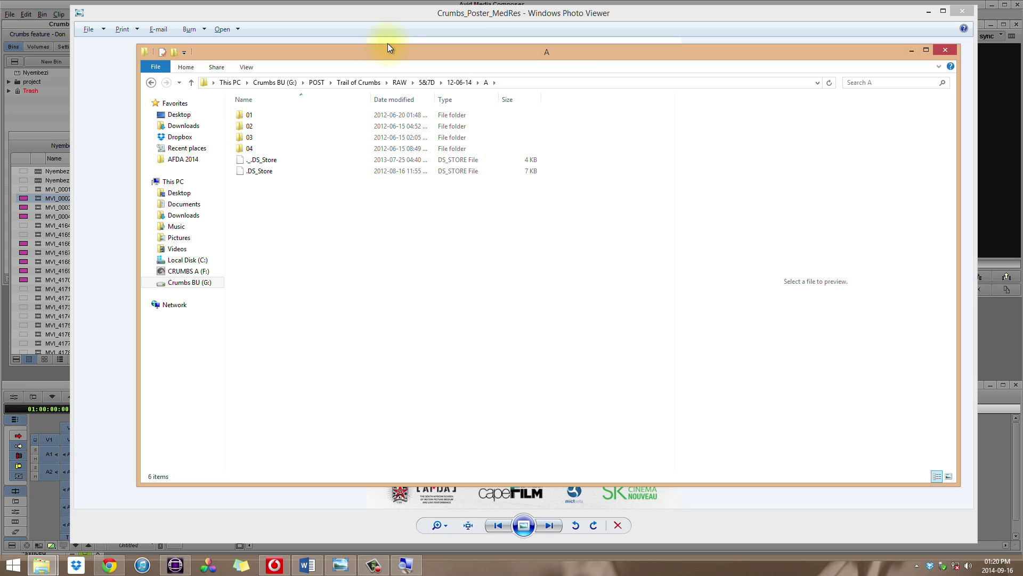
pyautogui.click(285, 116)
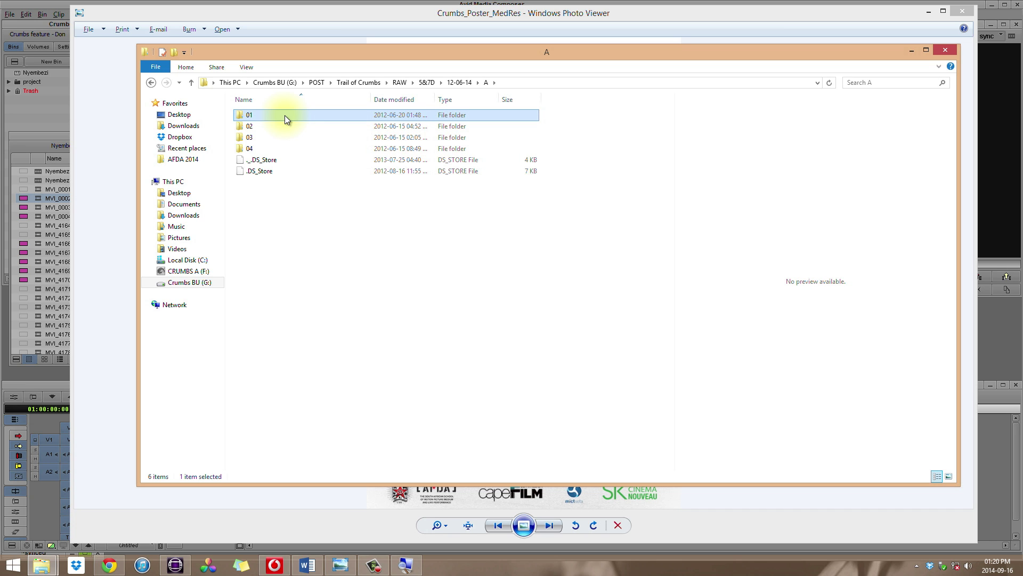
pyautogui.click(273, 139)
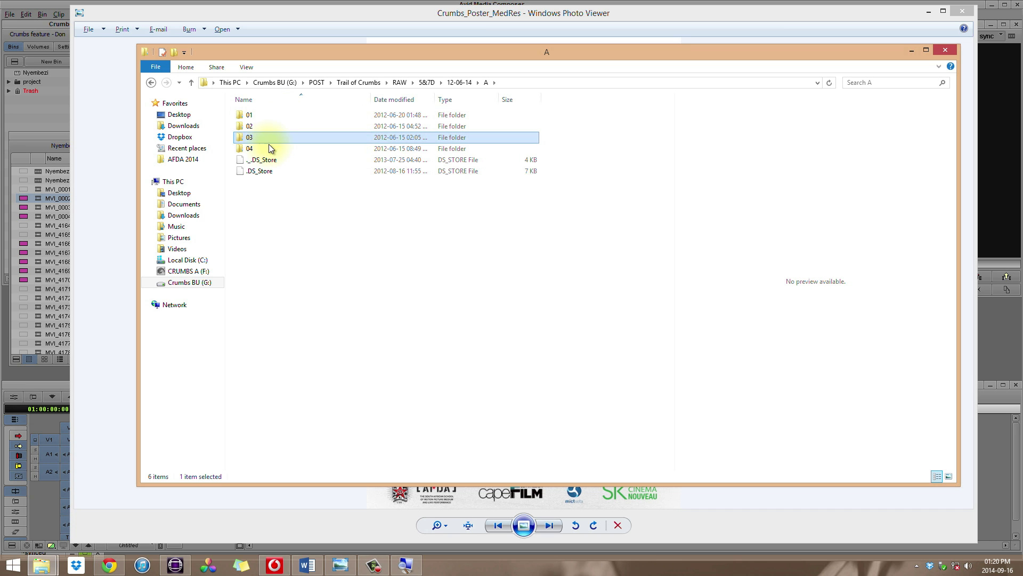
pyautogui.click(270, 148)
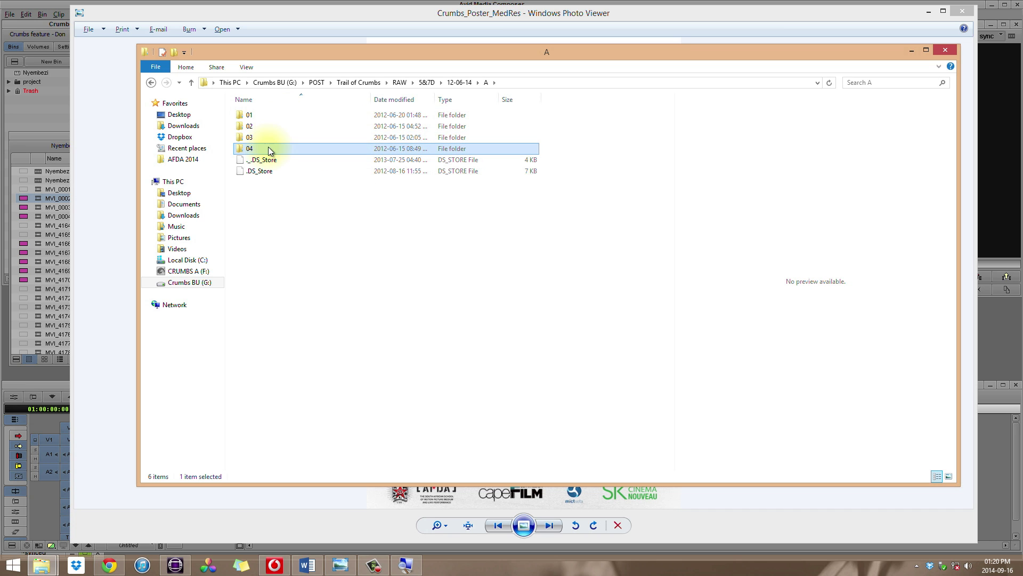
pyautogui.doubleClick(283, 117)
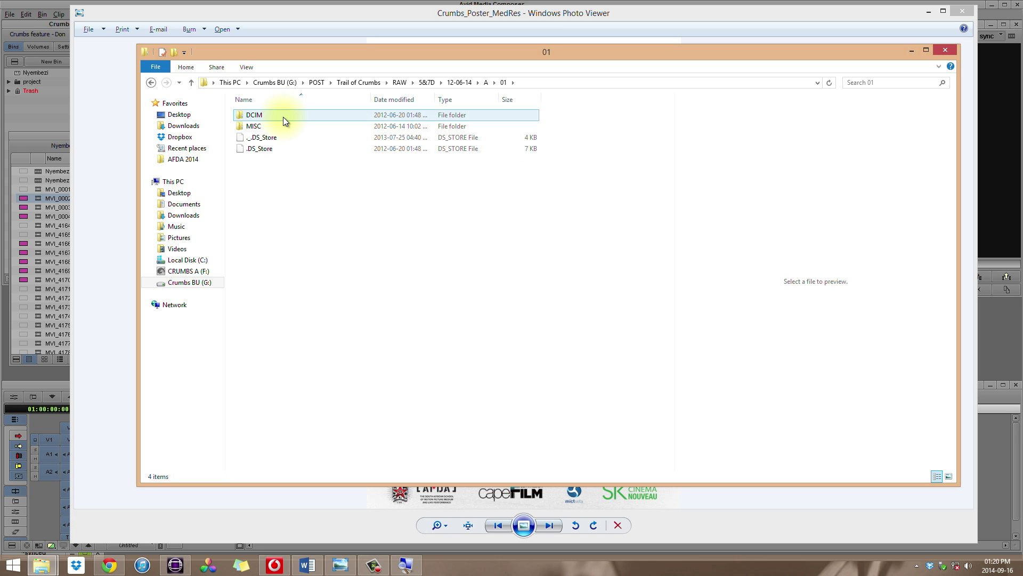
pyautogui.doubleClick(292, 114)
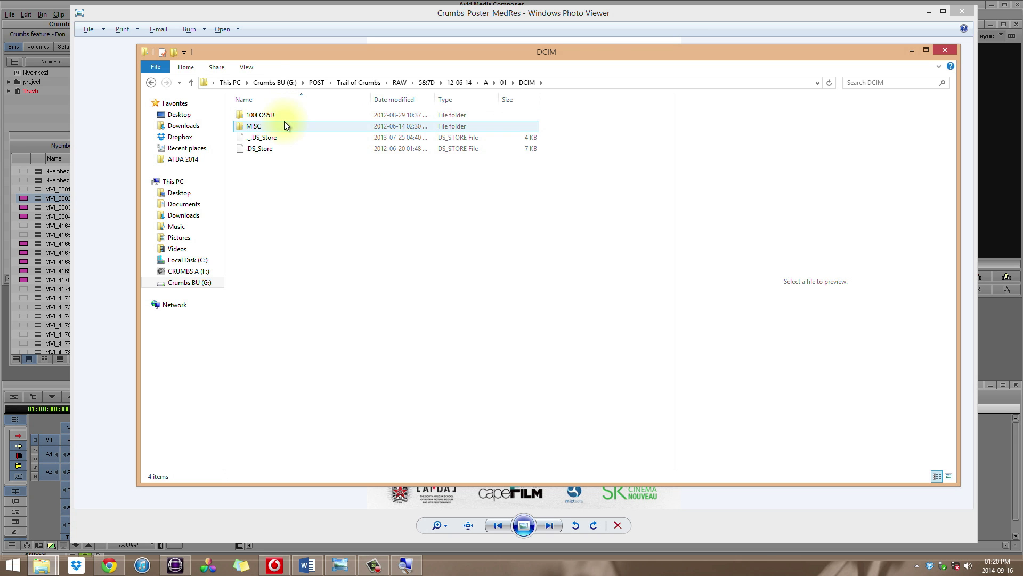
pyautogui.doubleClick(292, 114)
pyautogui.click(382, 122)
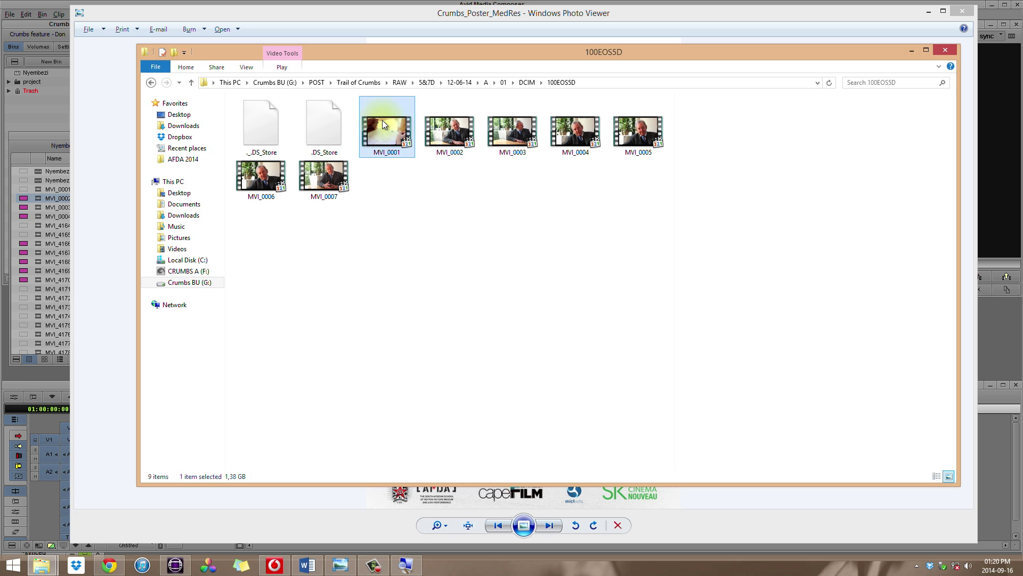
pyautogui.click(455, 124)
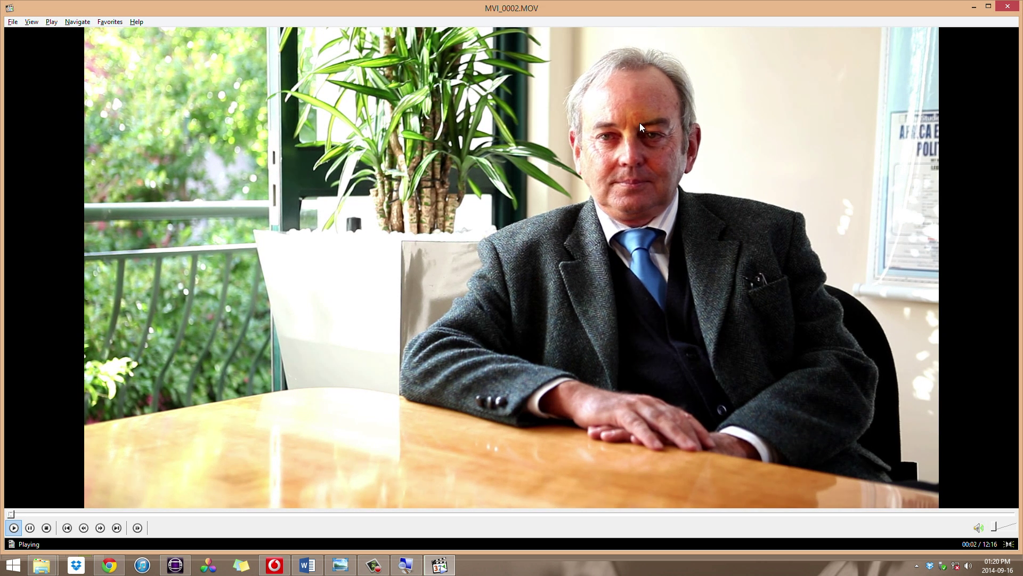
# - Close the playing clip and move the Nyembezi bin up beside the Avid monitor
pyautogui.hotkey('alt', 'F4')
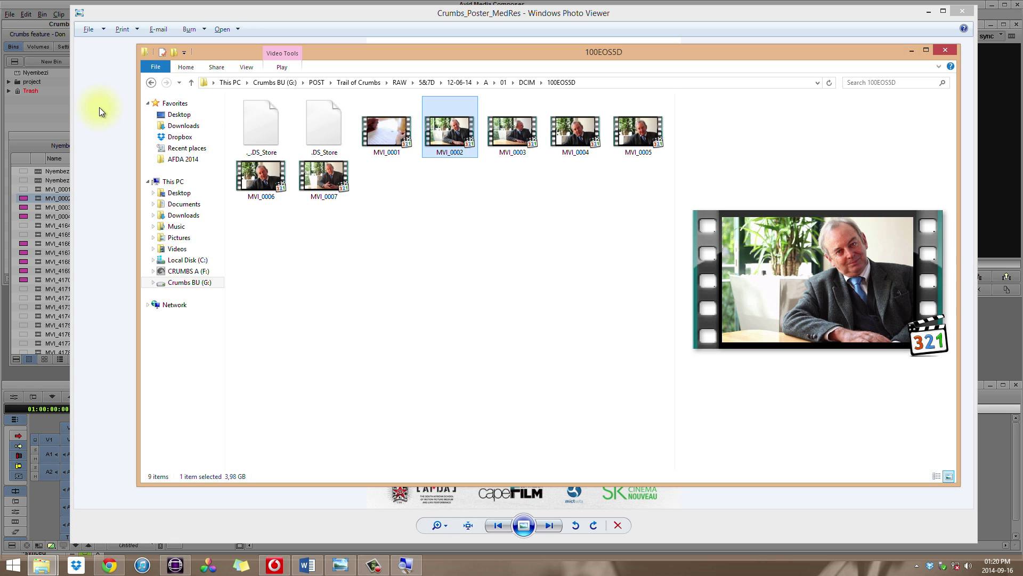
pyautogui.click(53, 136)
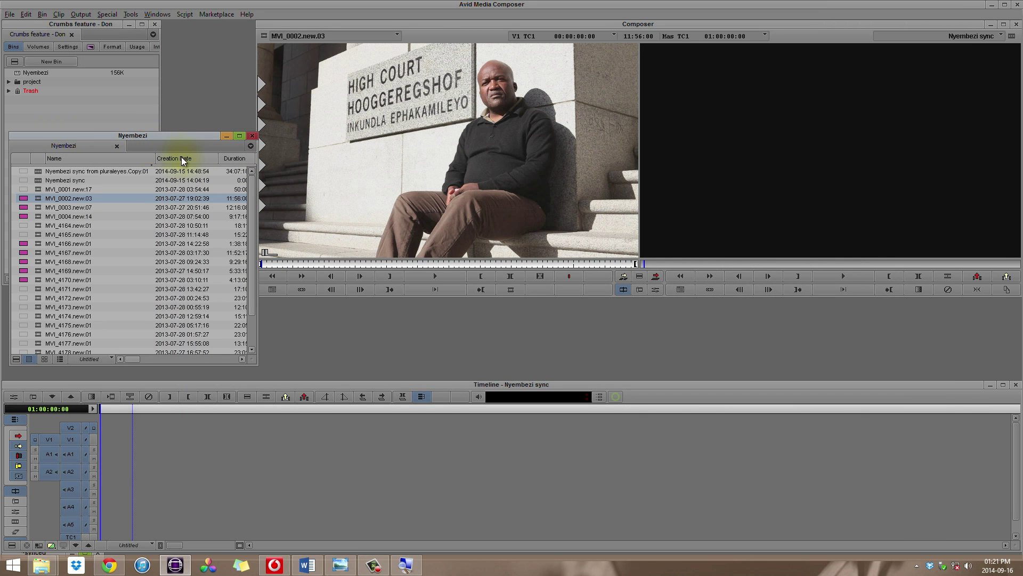
pyautogui.moveTo(176, 135); pyautogui.dragTo(247, 39)
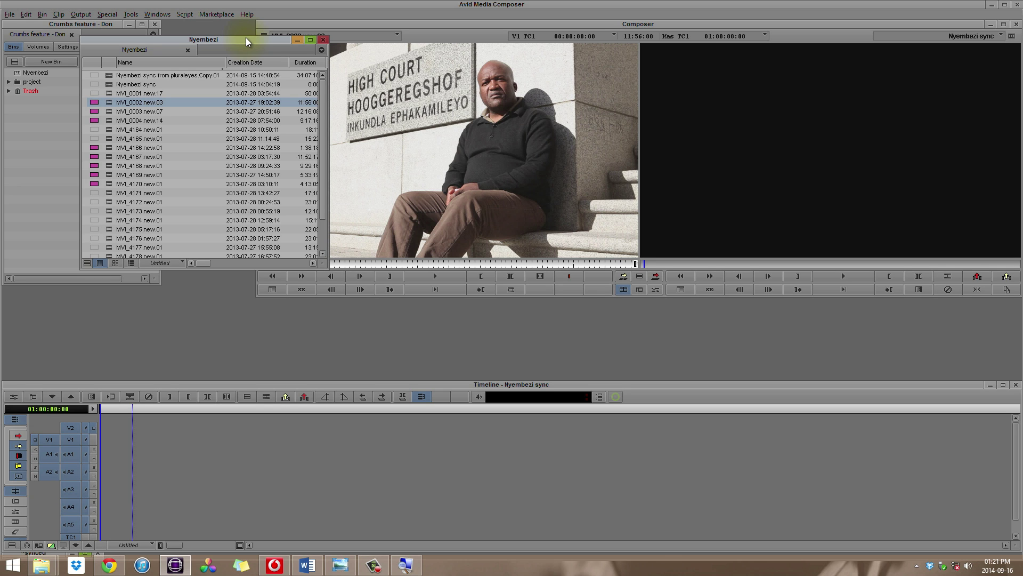
# - Enlarge the Nyembezi bin, load MVI_0002.new.03 into the Source monitor, and scroll the columns to TapeID
pyautogui.moveTo(328, 262); pyautogui.dragTo(361, 335)
pyautogui.doubleClick(103, 95)
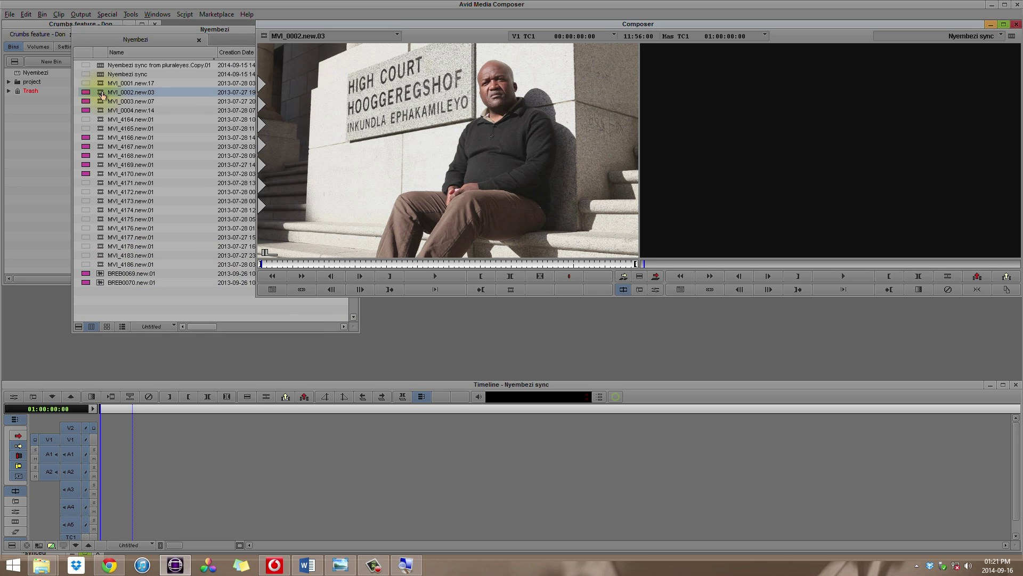
pyautogui.click(102, 99)
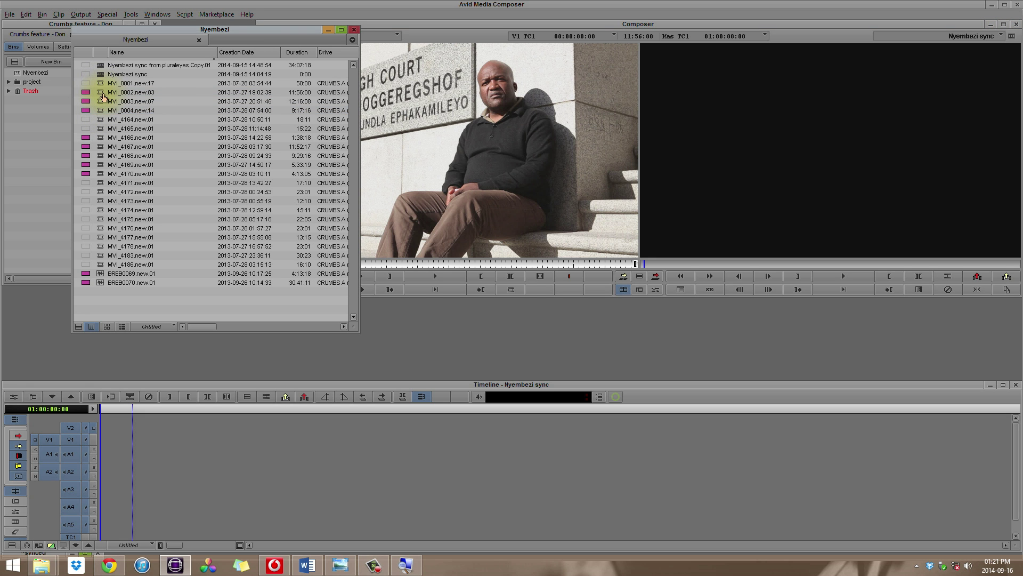
pyautogui.moveTo(188, 326); pyautogui.dragTo(273, 326)
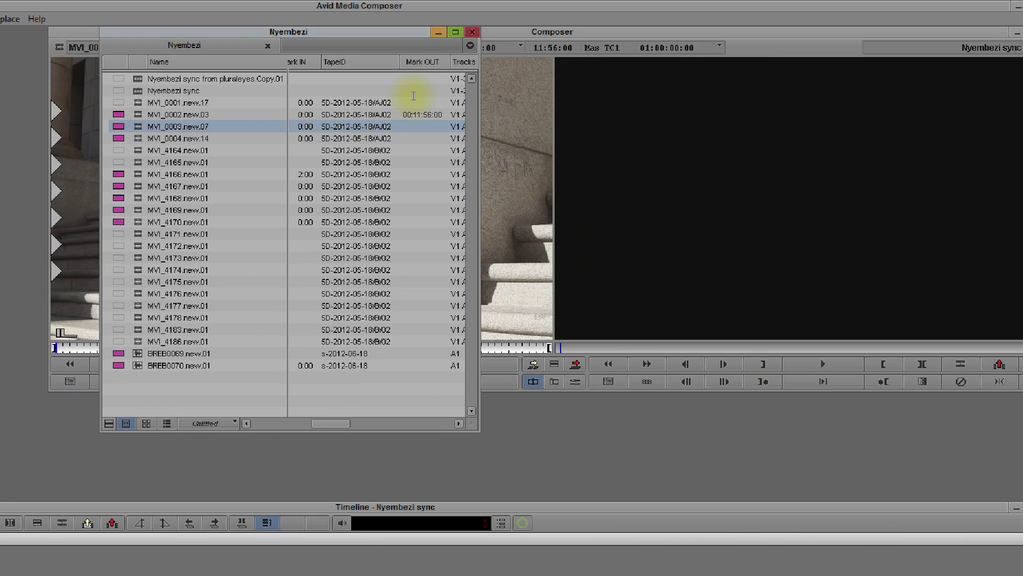
# - Load B-camera clip MVI_4170.new.01 and play it through, fast-forwarding with L
pyautogui.click(32, 187)
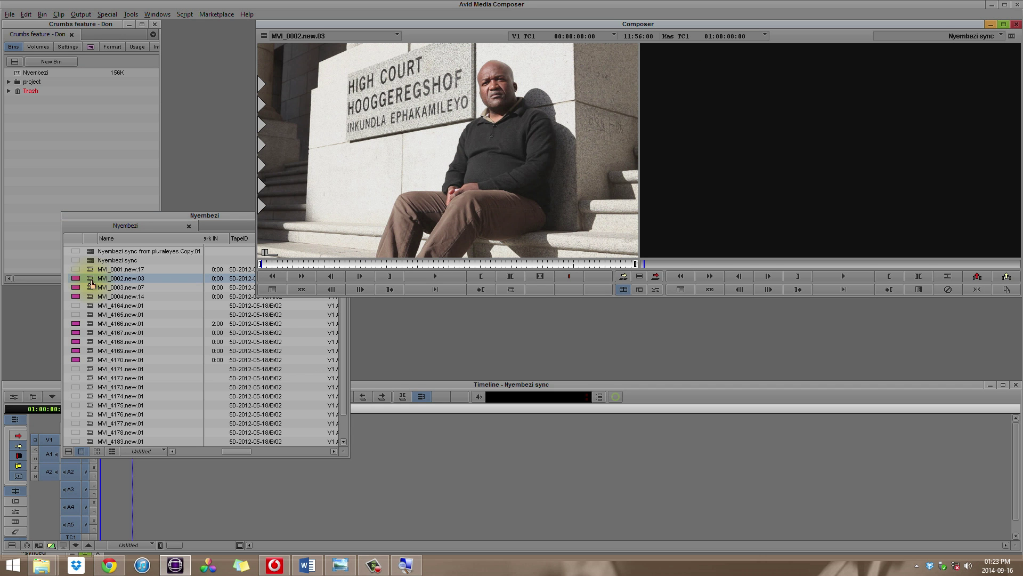
pyautogui.click(91, 289)
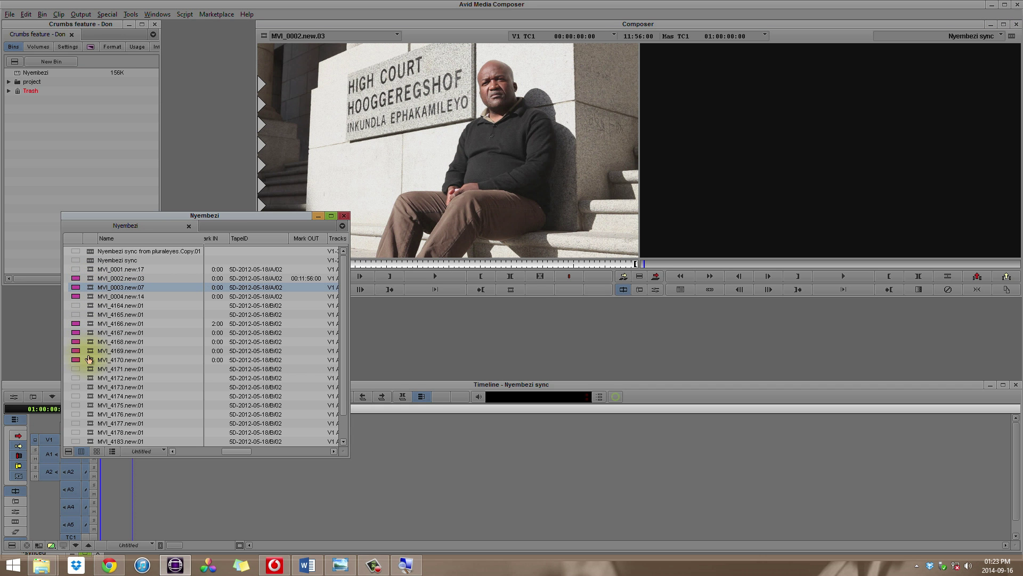
pyautogui.doubleClick(90, 360)
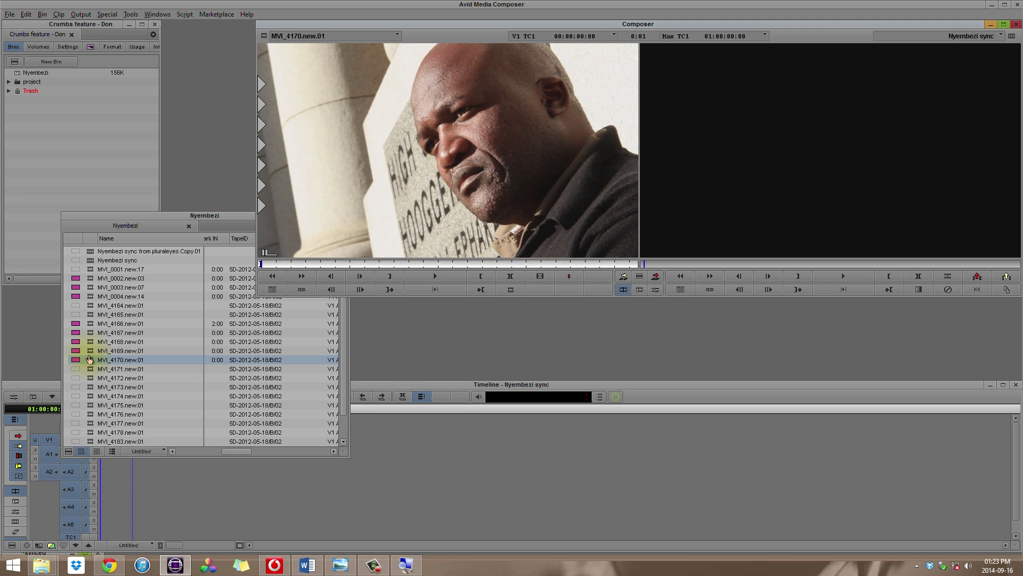
pyautogui.click(424, 272)
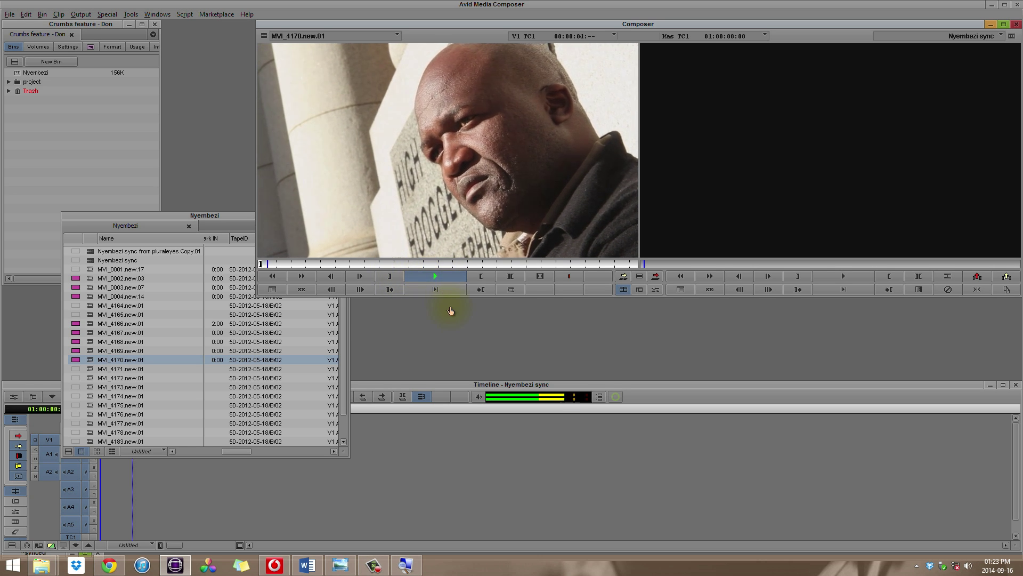
pyautogui.press('space')
pyautogui.press('l')
pyautogui.press('l')
pyautogui.press('l')
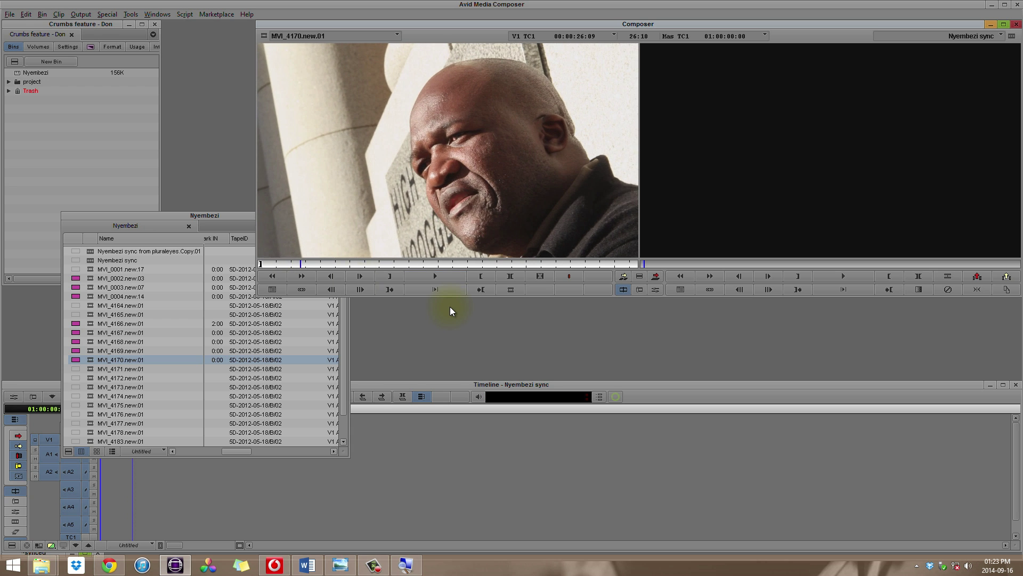
# - Reload MVI_0002.new.03 in the source monitor and select clips MVI_0002 through MVI_0004
pyautogui.click(228, 216)
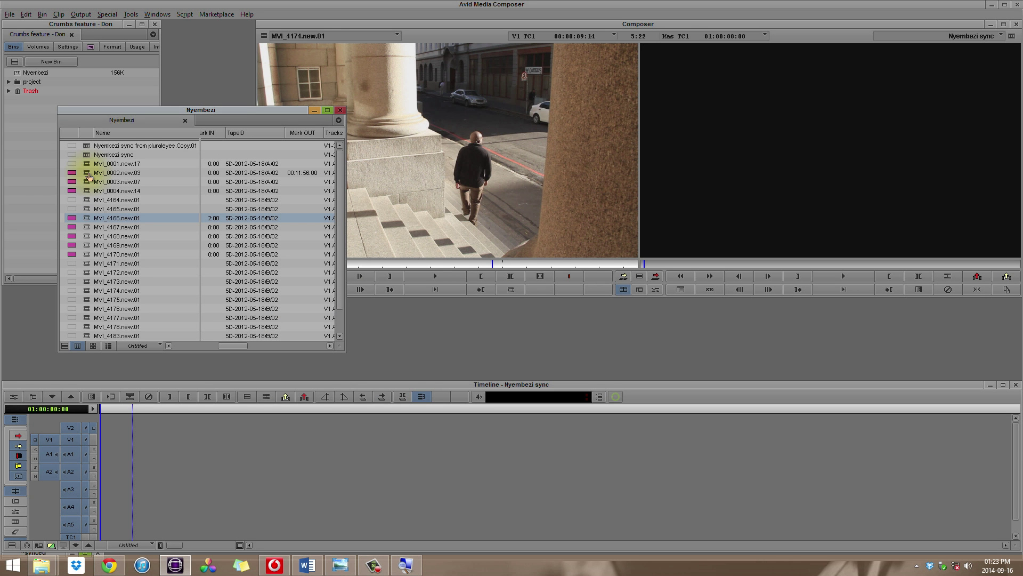
pyautogui.doubleClick(89, 173)
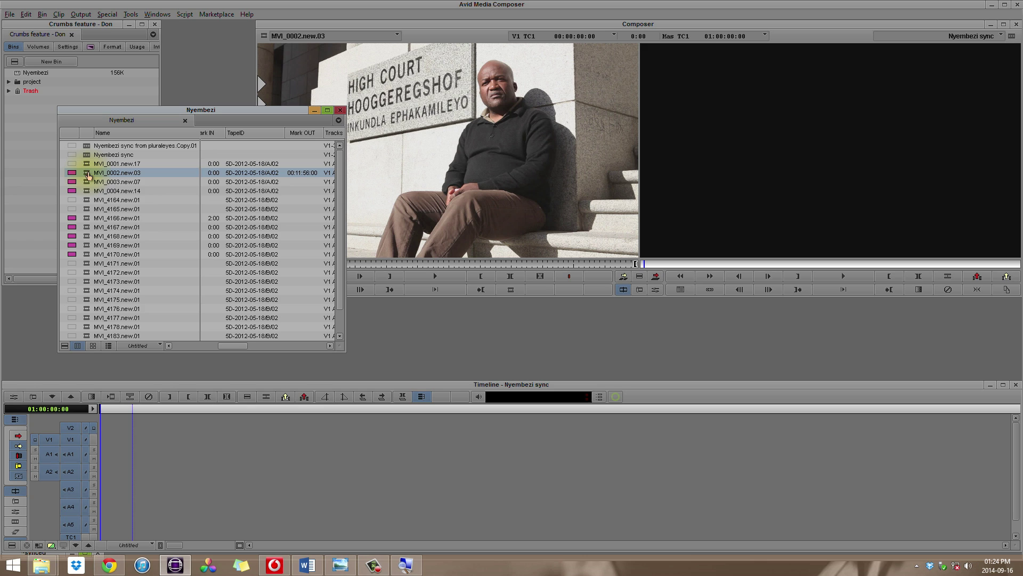
pyautogui.keyDown('shift'); pyautogui.click(93, 190); pyautogui.keyUp('shift')
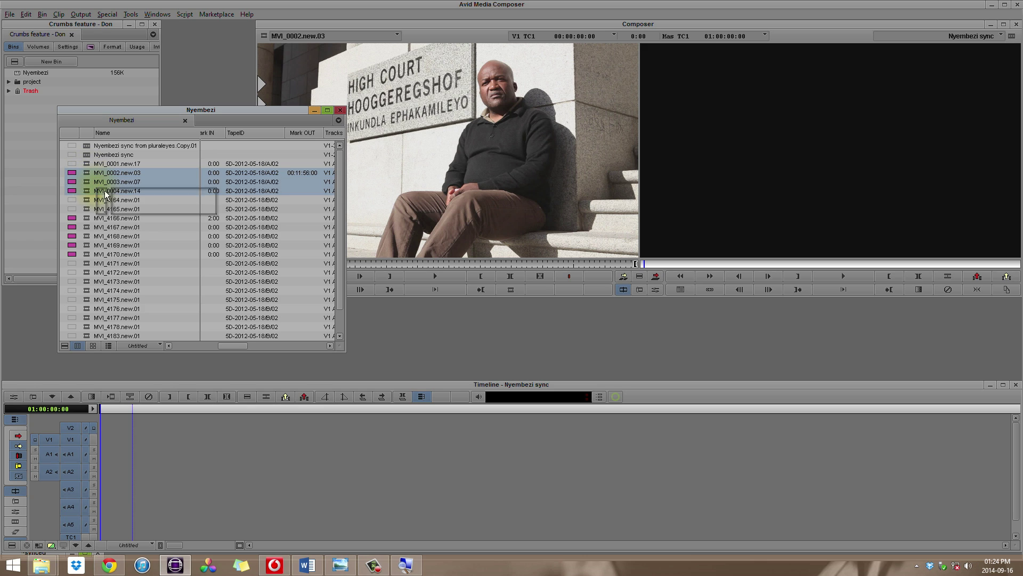
# - Drop A-camera clips MVI_0002–0004 into the timeline and patch source tracks to V2, A3 and A4
pyautogui.moveTo(141, 336); pyautogui.dragTo(171, 469)
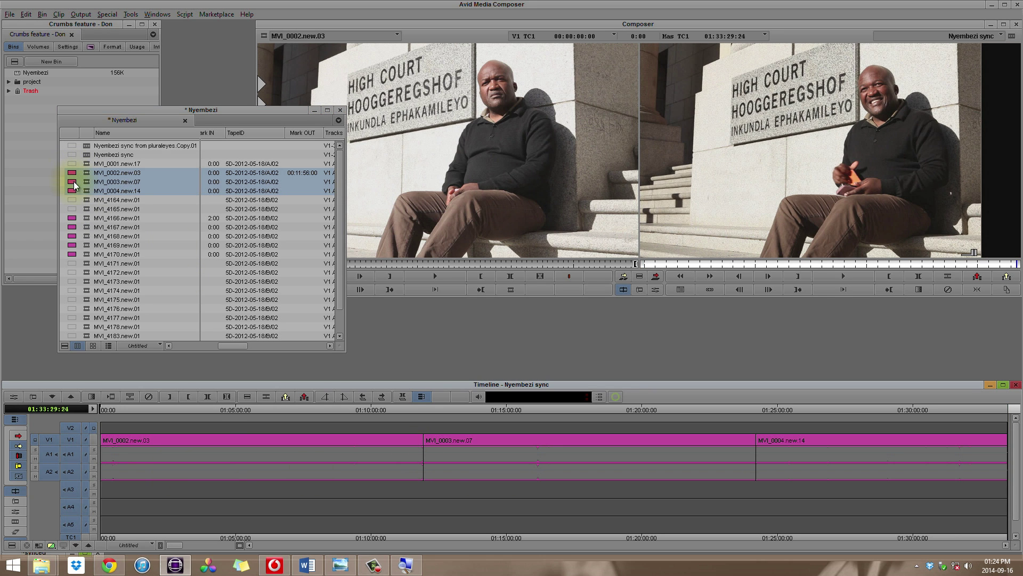
pyautogui.click(94, 218)
pyautogui.moveTo(220, 411); pyautogui.dragTo(982, 430)
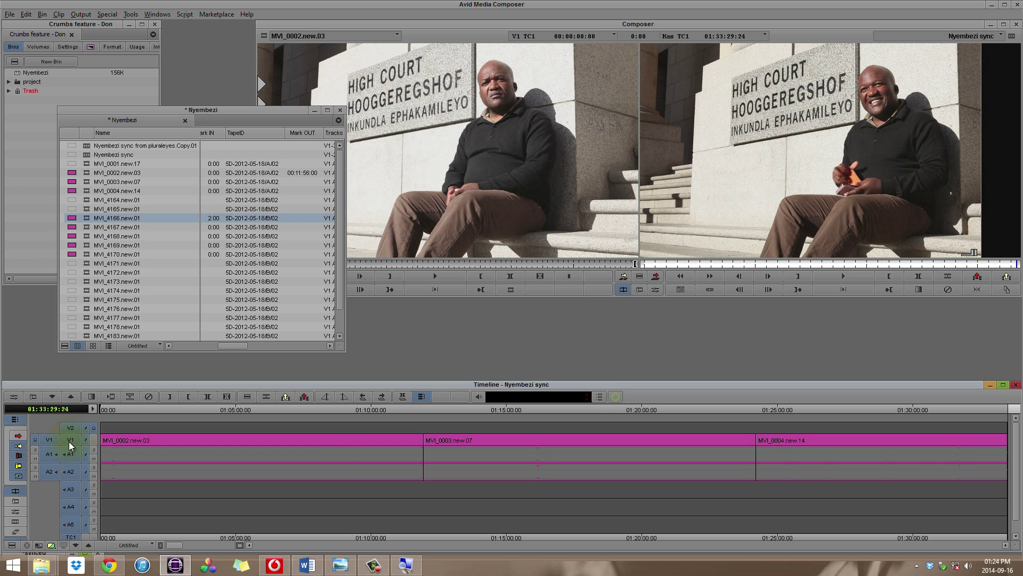
pyautogui.moveTo(69, 457); pyautogui.dragTo(69, 490)
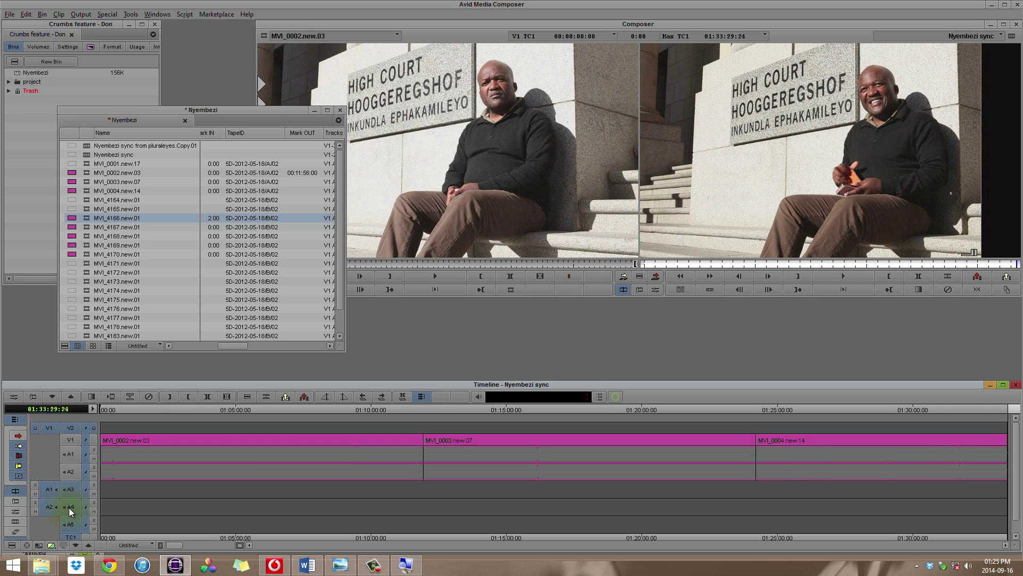
# - Place B-camera clips MVI_4166–MVI_4170 after the A-camera clips and scrub through them
pyautogui.click(81, 243)
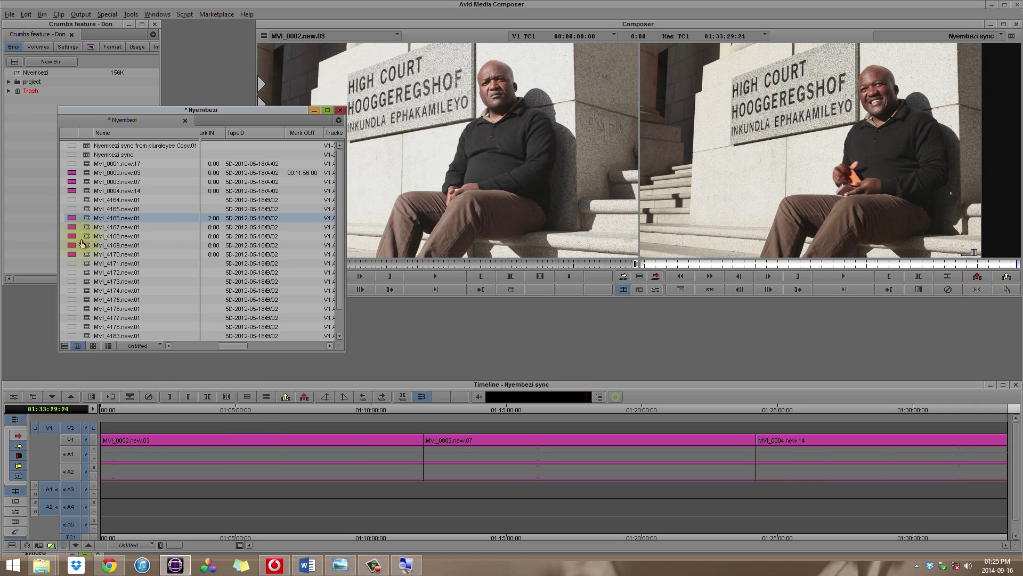
pyautogui.keyDown('shift'); pyautogui.click(85, 259); pyautogui.keyUp('shift')
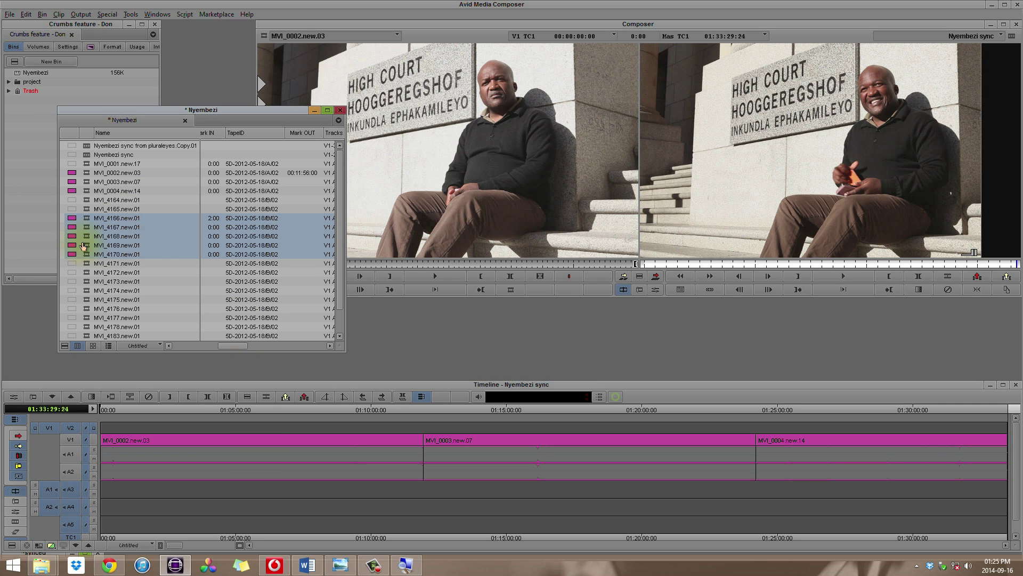
pyautogui.moveTo(83, 218); pyautogui.dragTo(878, 409)
pyautogui.moveTo(987, 413); pyautogui.dragTo(999, 424)
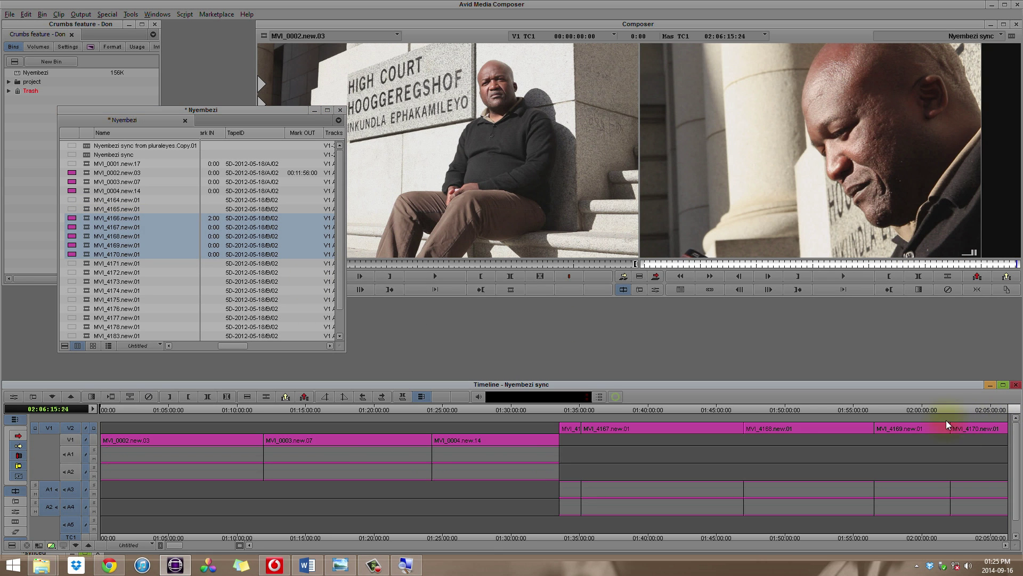
pyautogui.moveTo(583, 411); pyautogui.dragTo(1018, 447)
# - Load audio-recorder clip BREB0069.new.01 into the source monitor
pyautogui.moveTo(339, 221); pyautogui.dragTo(340, 248)
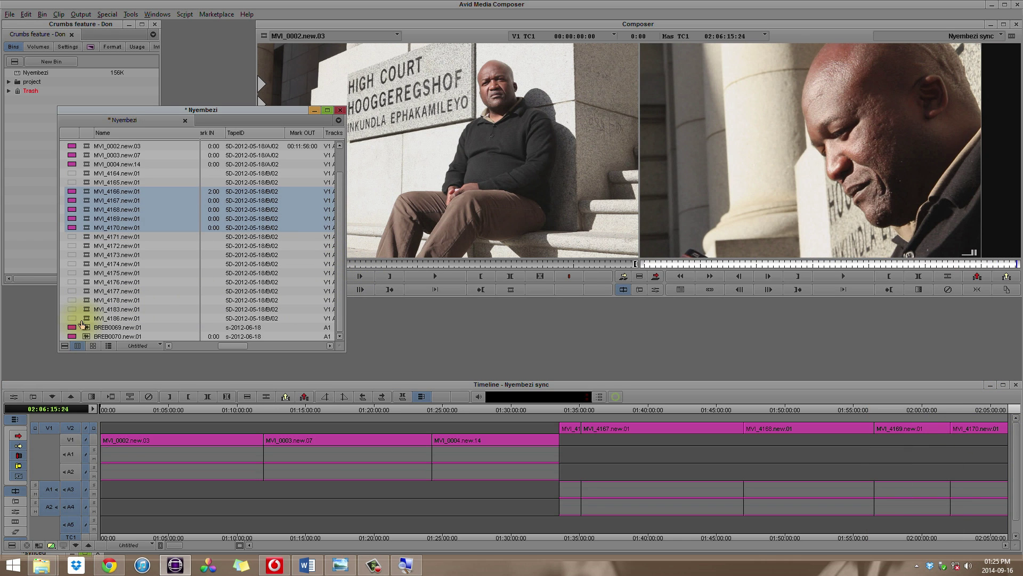
pyautogui.click(84, 328)
pyautogui.doubleClick(84, 328)
# - Select BREB0069 and BREB0070, patch source A1 to record track A5, and drop them there
pyautogui.click(85, 336)
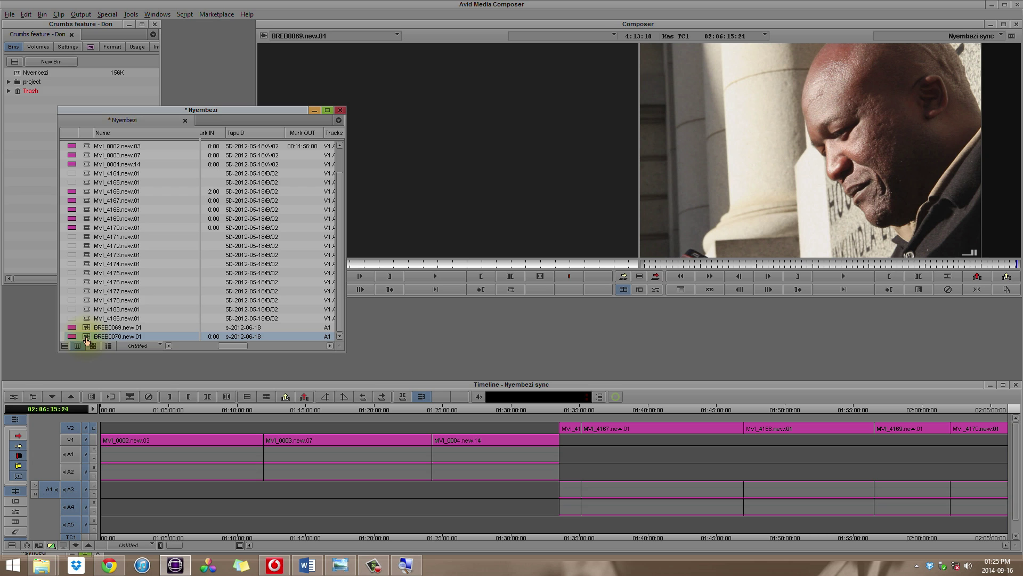
pyautogui.keyDown('shift'); pyautogui.click(88, 328); pyautogui.keyUp('shift')
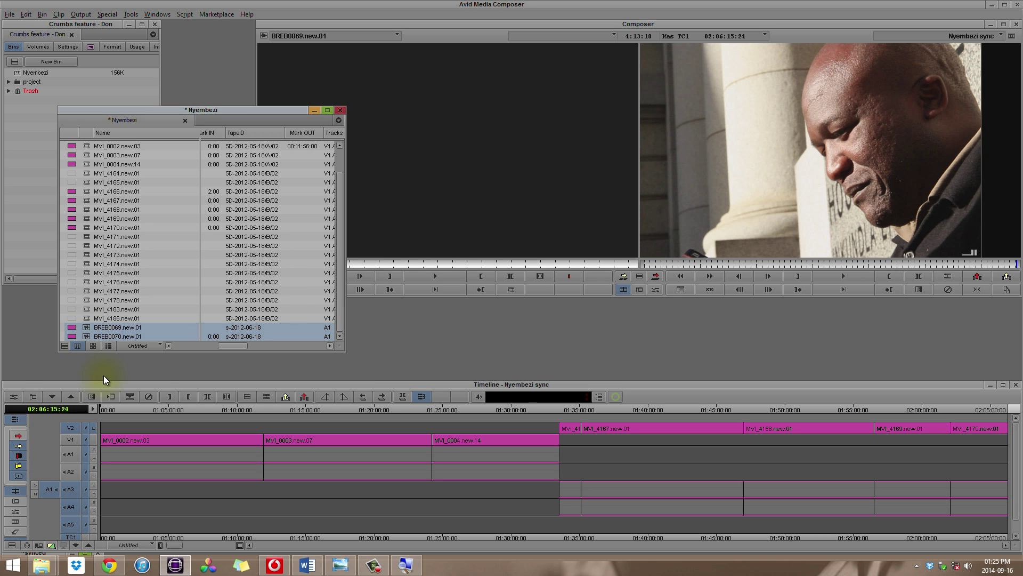
pyautogui.click(97, 388)
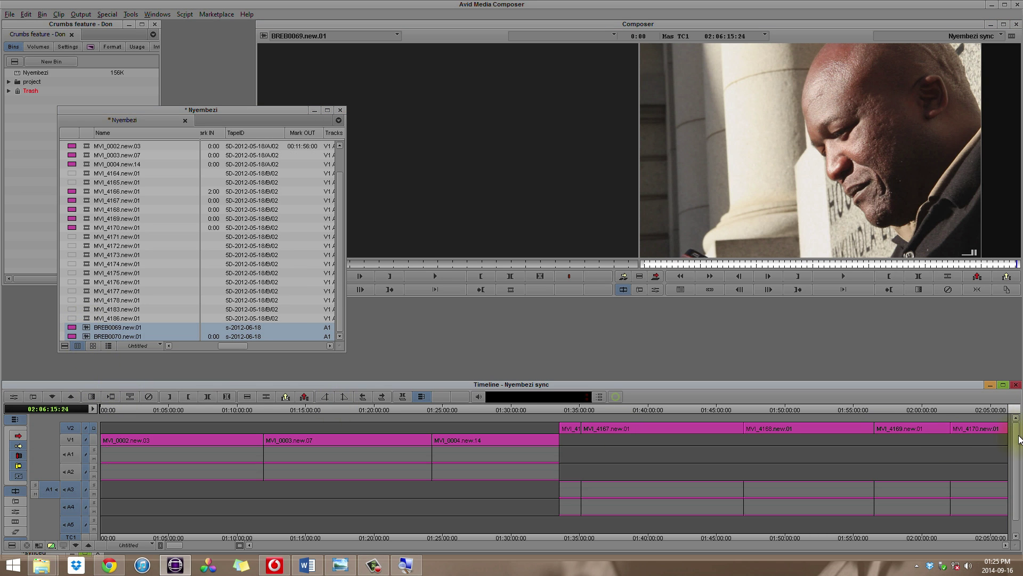
pyautogui.scroll(-1, 1014, 440)
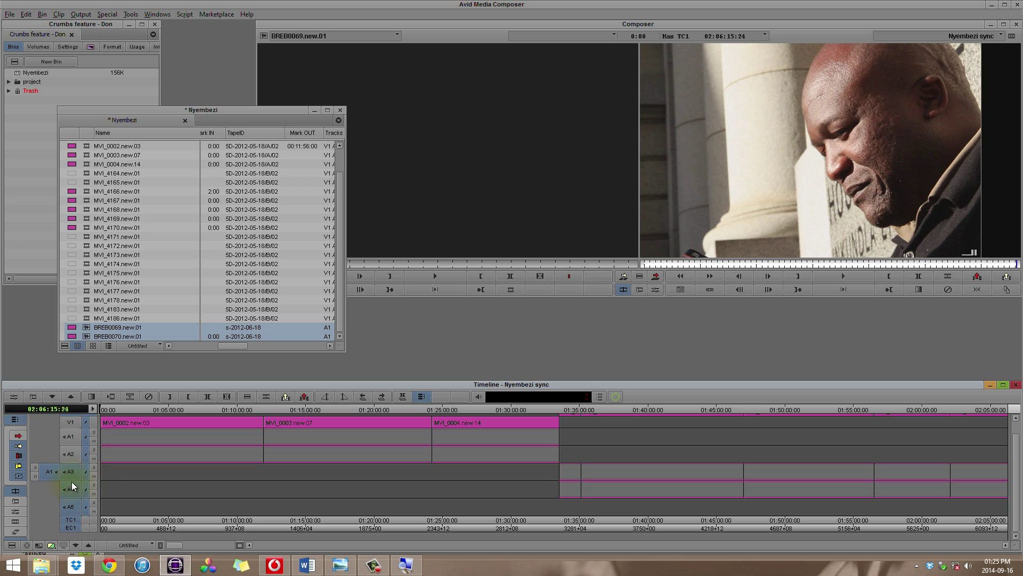
pyautogui.moveTo(51, 476); pyautogui.dragTo(66, 506)
pyautogui.scroll(1, 68, 488)
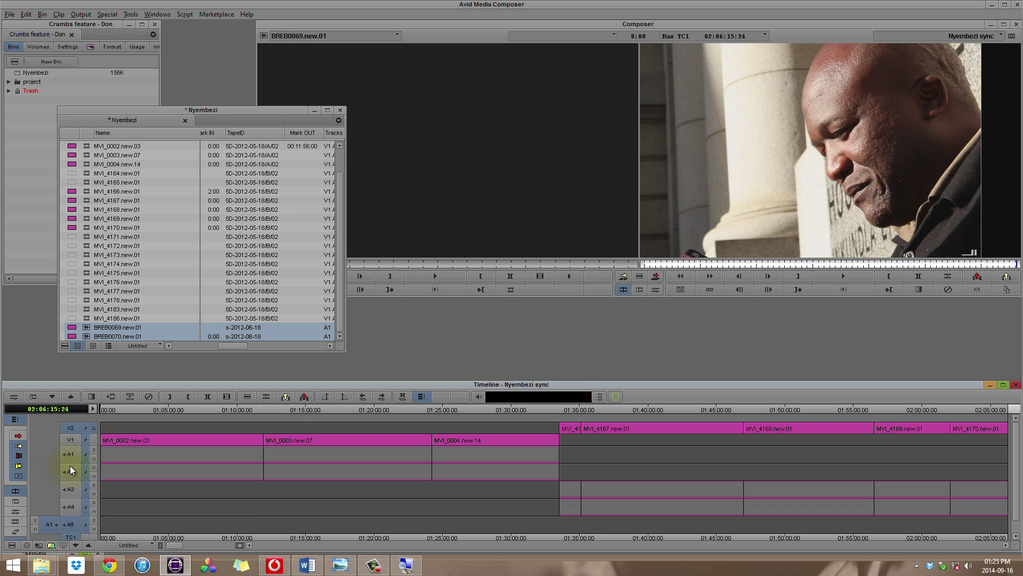
pyautogui.scroll(-1, 68, 426)
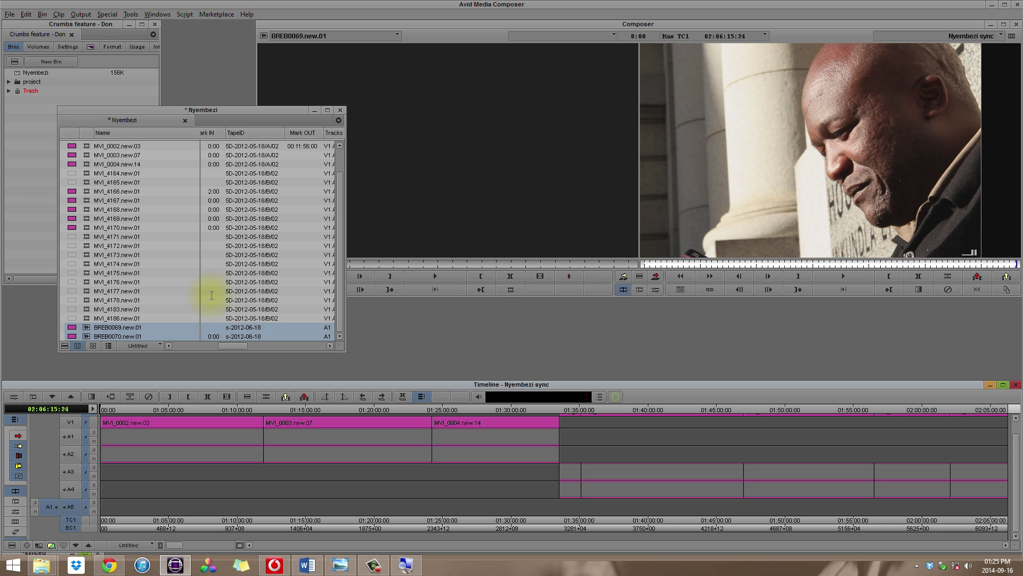
pyautogui.moveTo(84, 327); pyautogui.dragTo(966, 449)
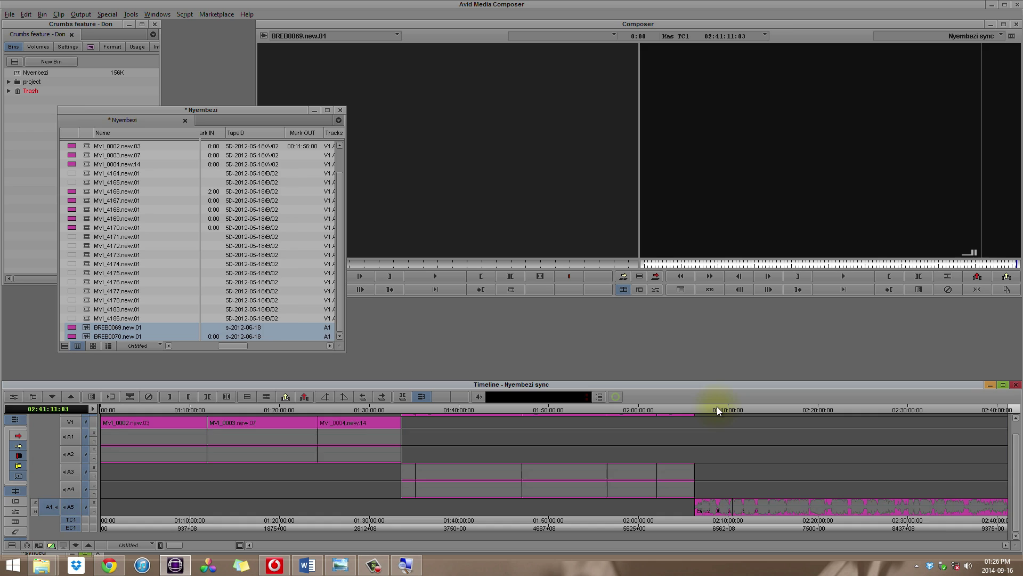
# - Export the Nyembezi sync sequence to the Desktop and bring up its export options
pyautogui.click(10, 14)
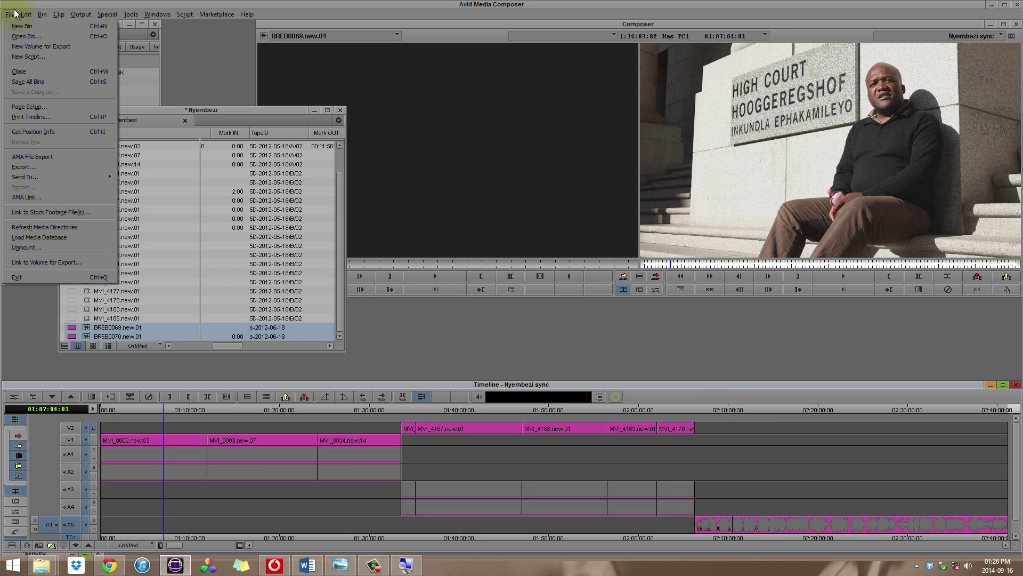
pyautogui.click(57, 166)
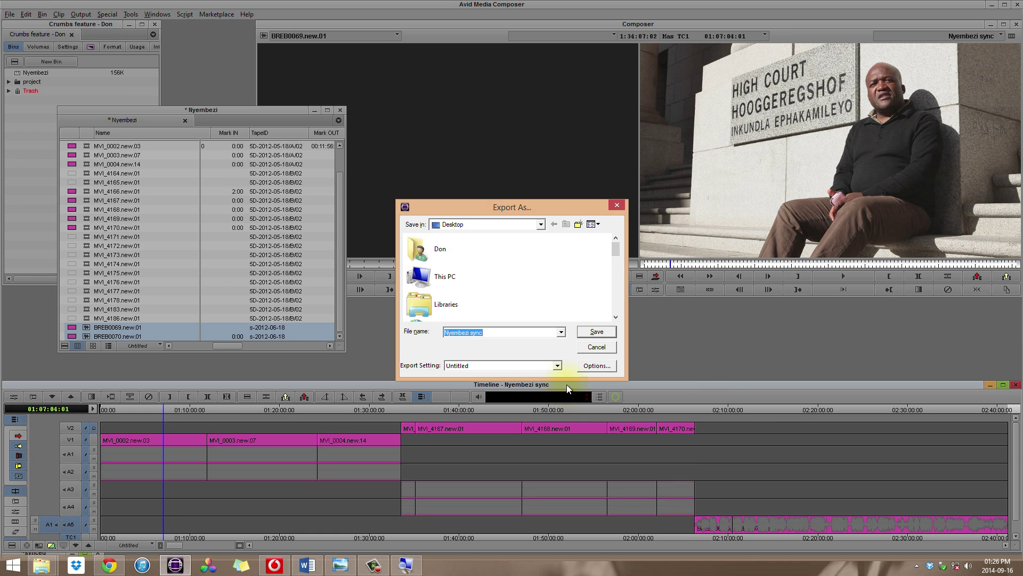
pyautogui.click(592, 369)
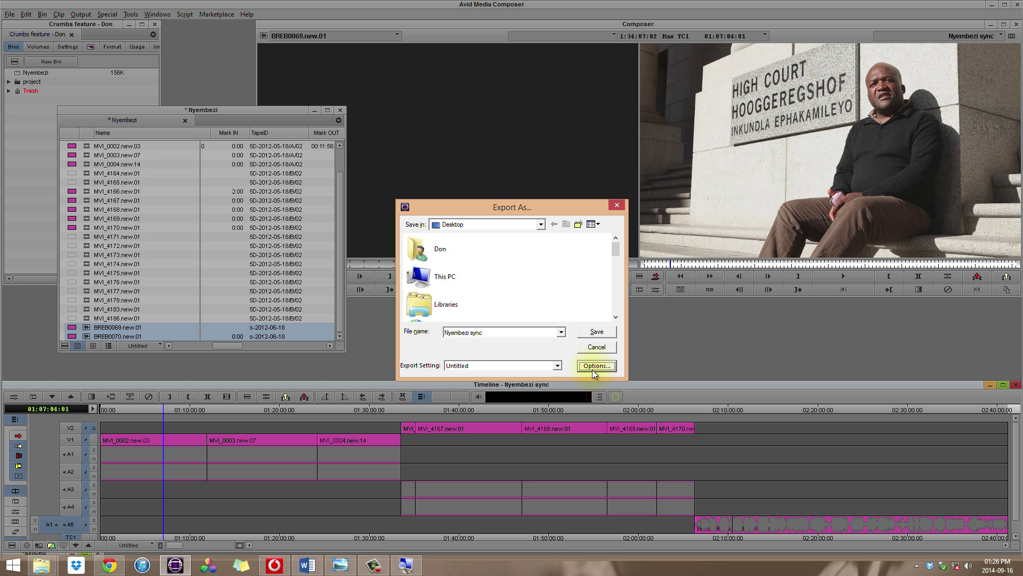
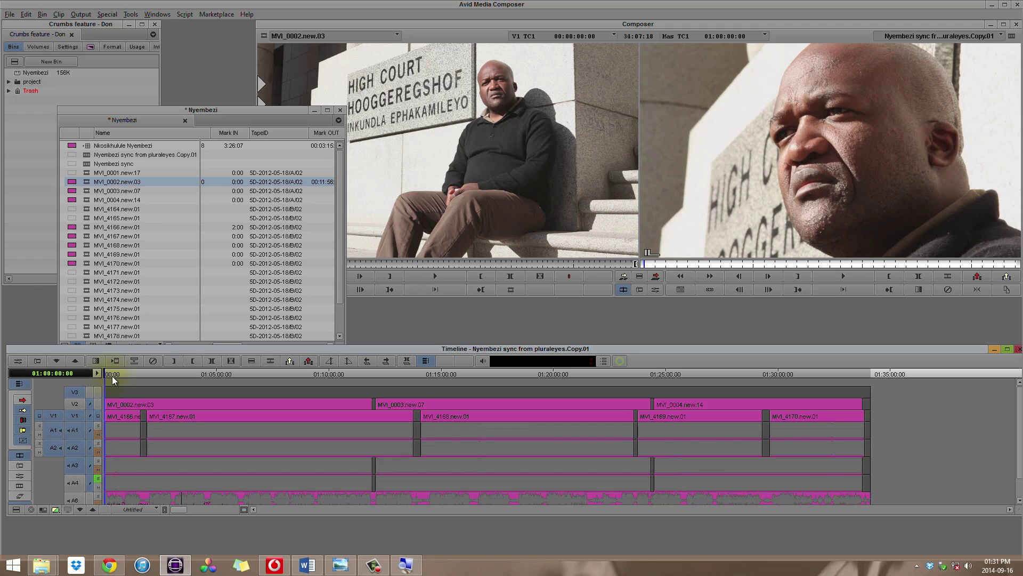
# - Scrub through the synced Nyembezi sequence and select the MVI_4167 clip with its audio
pyautogui.moveTo(113, 375); pyautogui.dragTo(568, 412)
pyautogui.moveTo(630, 407); pyautogui.dragTo(155, 405)
pyautogui.click(166, 406)
pyautogui.click(172, 421)
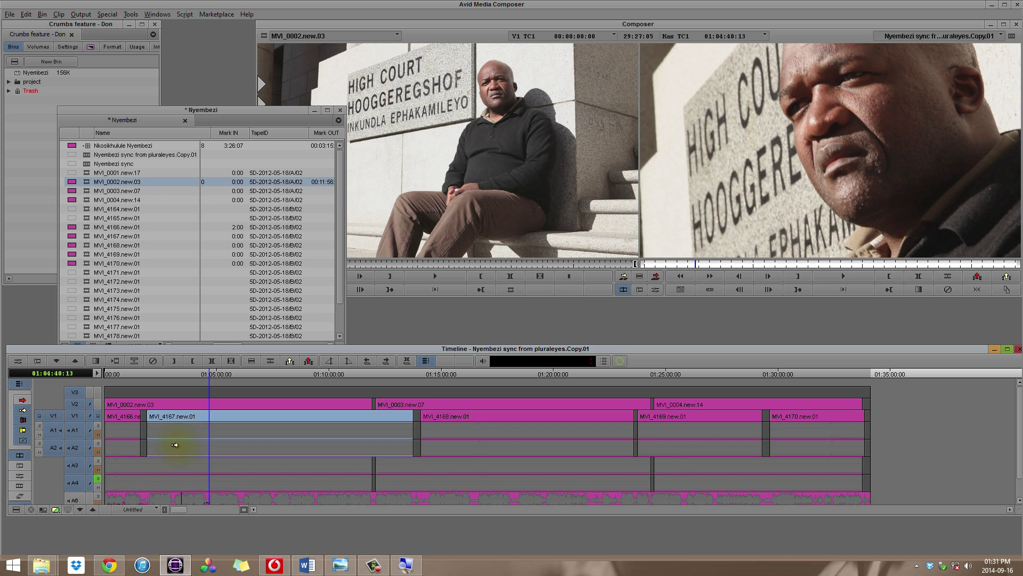
# - Select the A6 audio clip, then bring up the multigroups article in Chrome
pyautogui.click(200, 499)
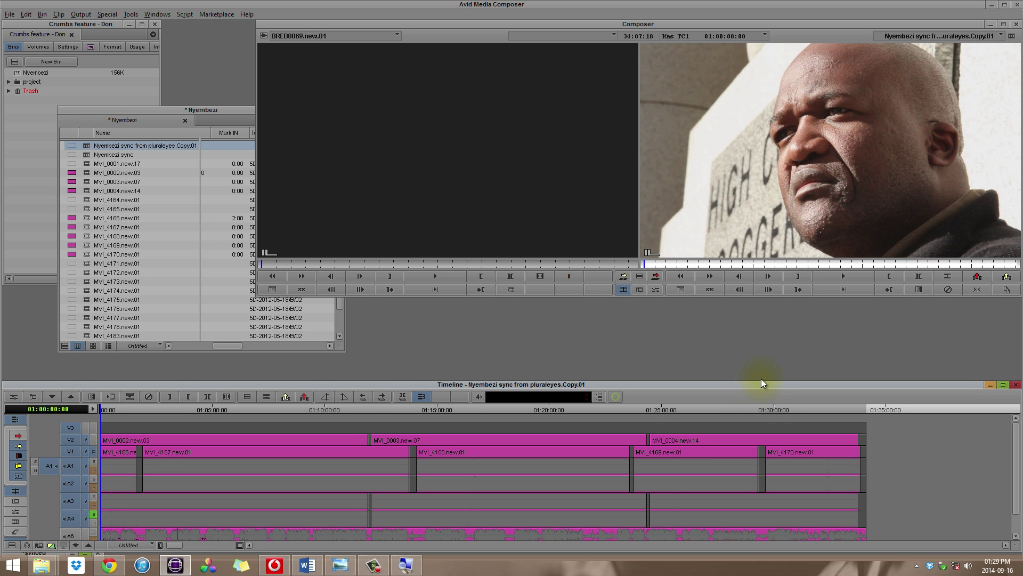
pyautogui.moveTo(761, 379); pyautogui.dragTo(759, 378)
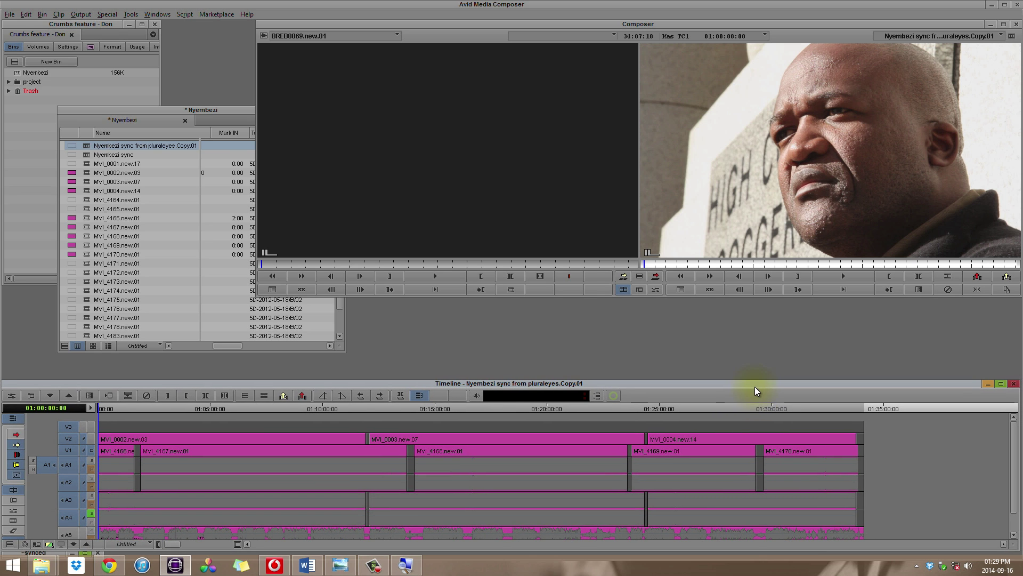
pyautogui.click(113, 568)
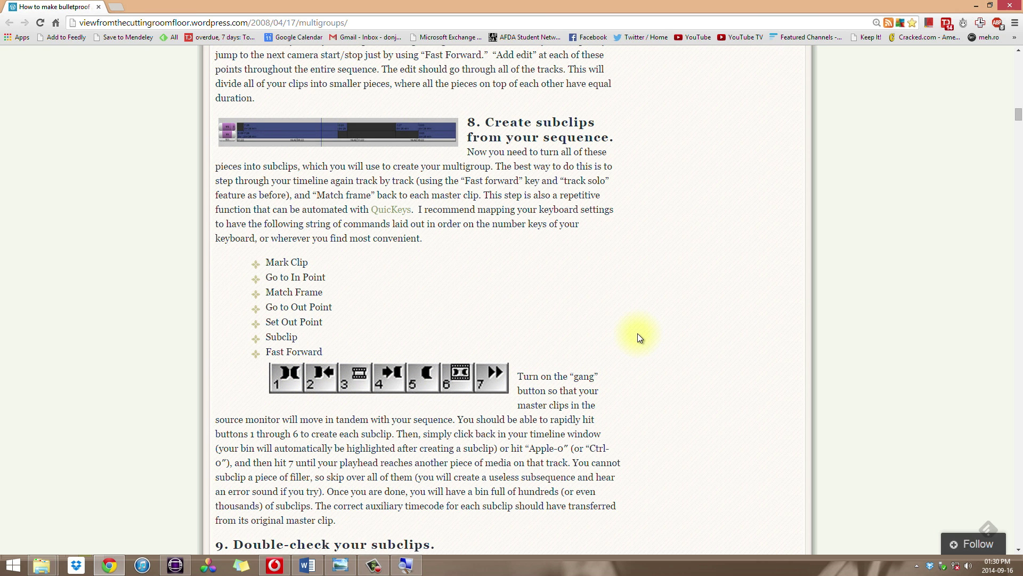
pyautogui.scroll(-1, 639, 337)
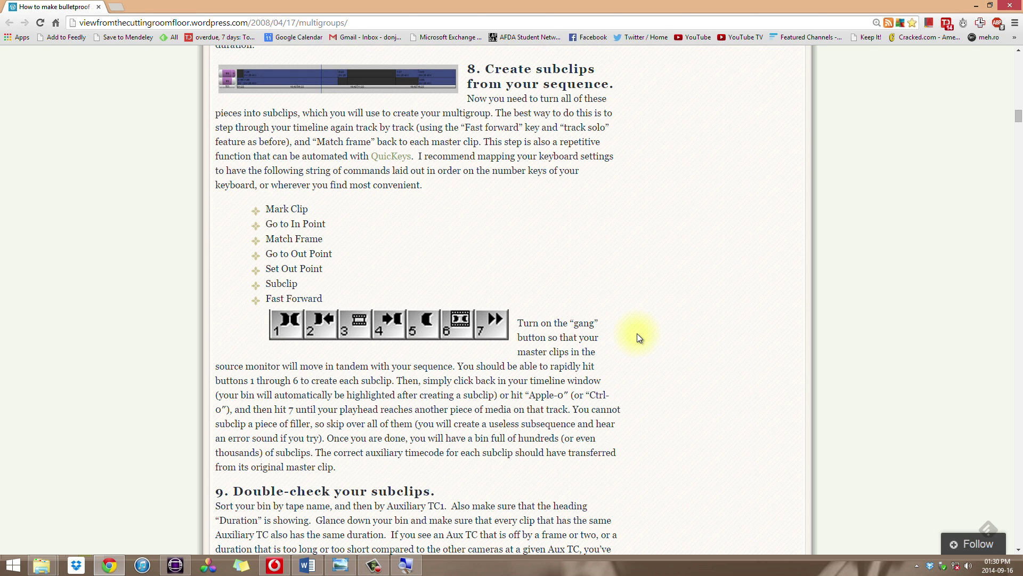
pyautogui.scroll(-15, 638, 334)
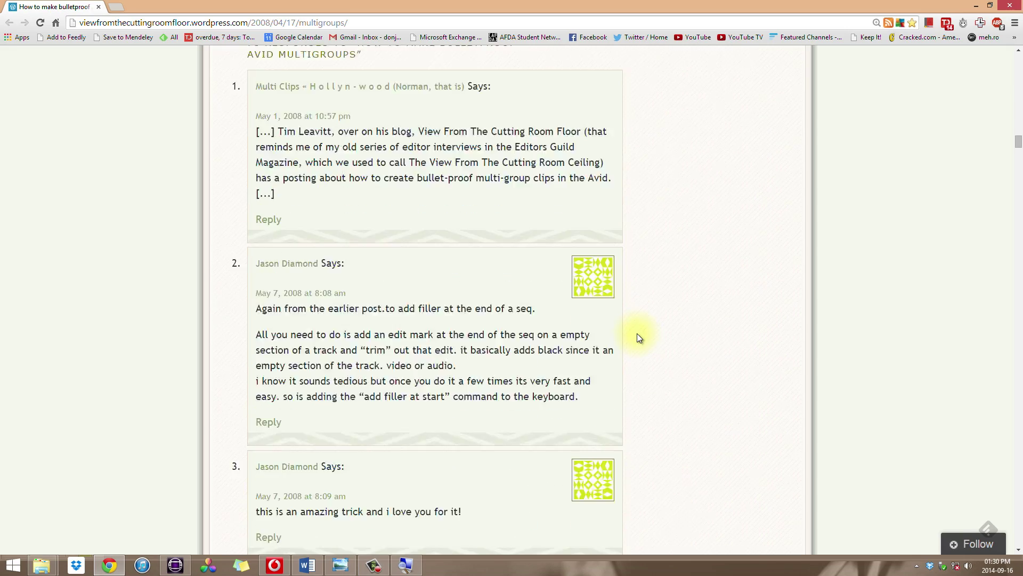
pyautogui.scroll(20, 638, 334)
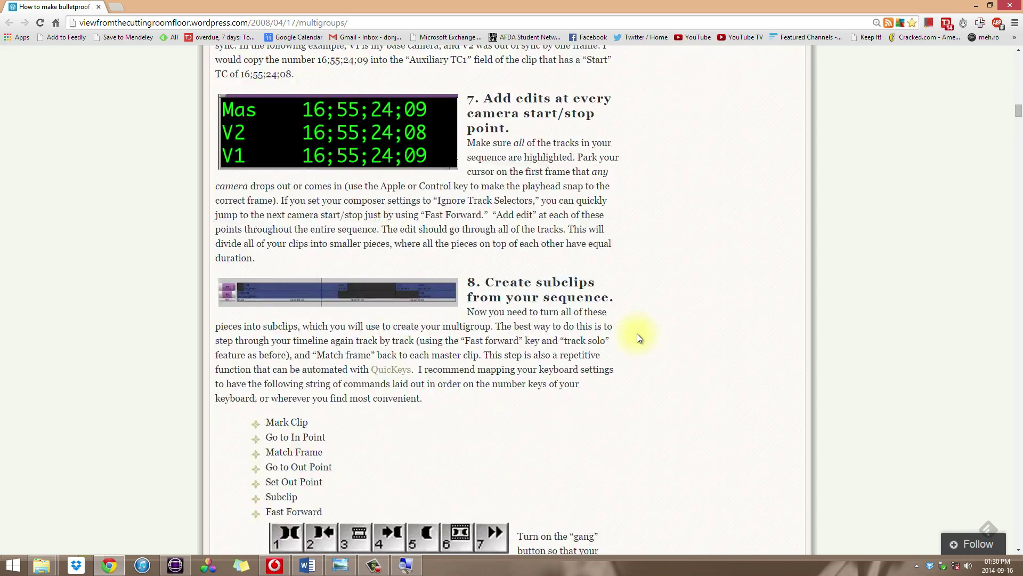
pyautogui.scroll(15, 637, 333)
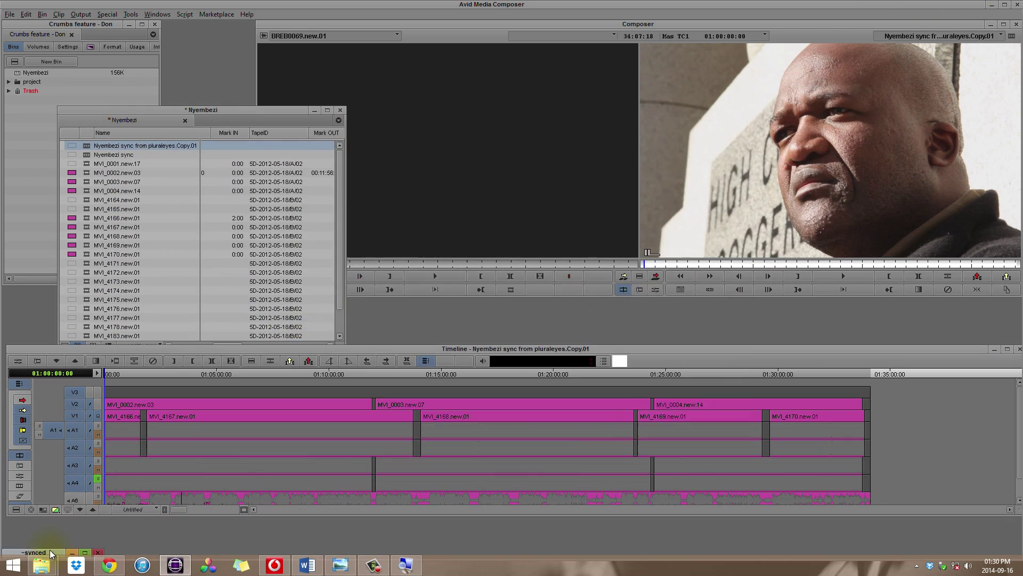
pyautogui.doubleClick(51, 554)
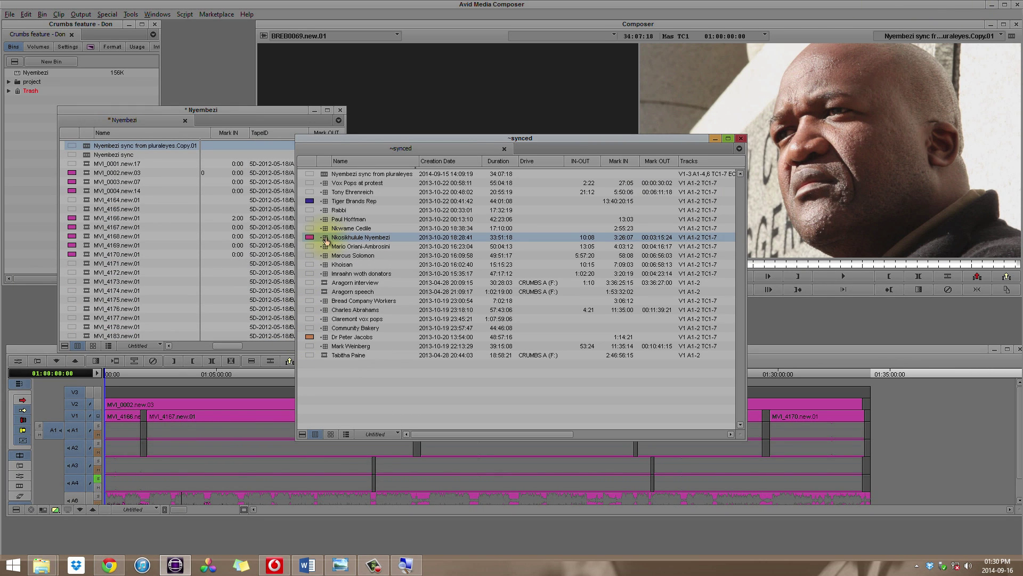
pyautogui.moveTo(325, 238); pyautogui.dragTo(116, 158)
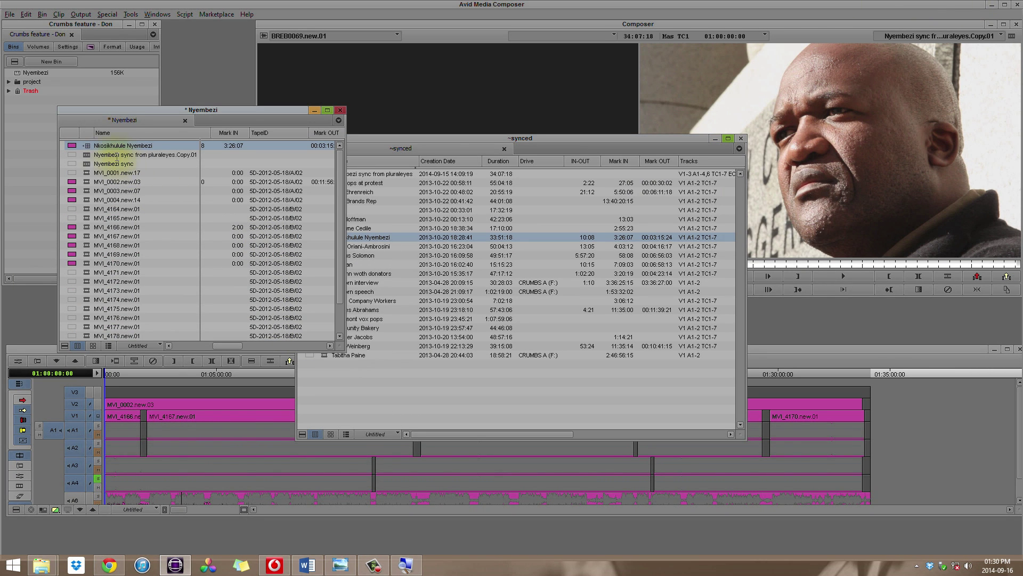
pyautogui.doubleClick(87, 147)
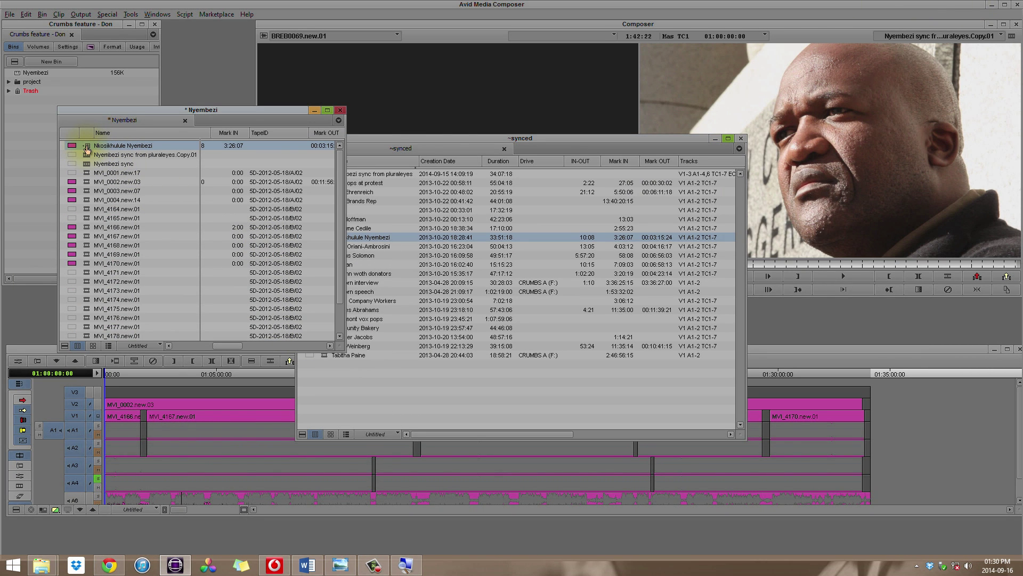
pyautogui.click(345, 274)
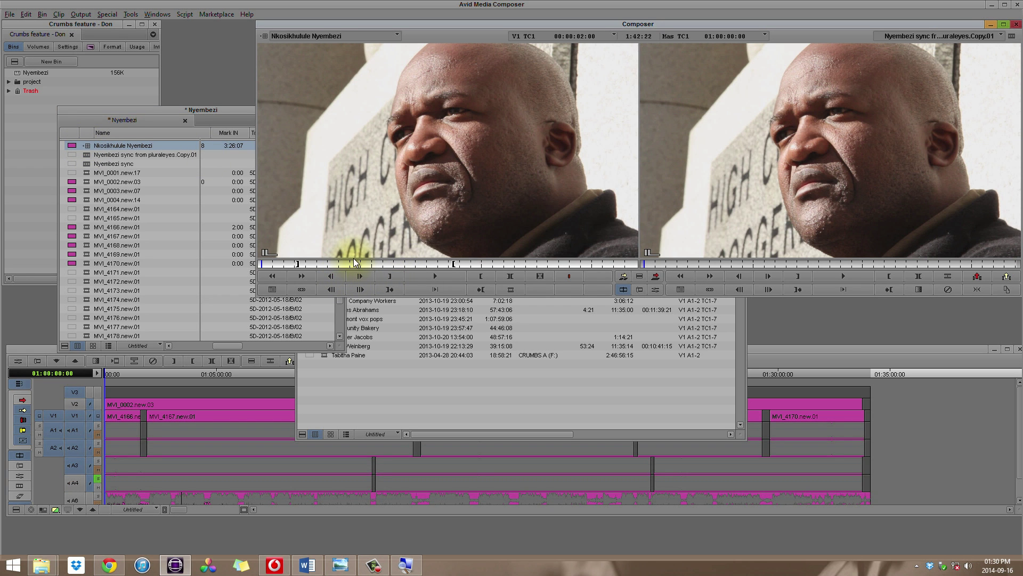
pyautogui.moveTo(353, 263); pyautogui.dragTo(334, 276)
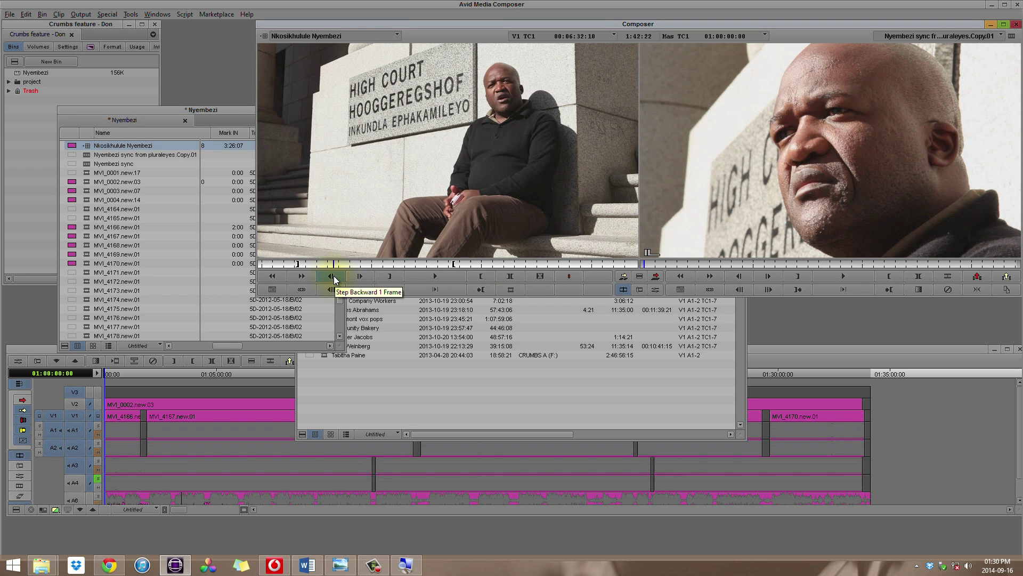
# - Show the group clip's camera angles split with F2 and scrub through them
pyautogui.press('F2')
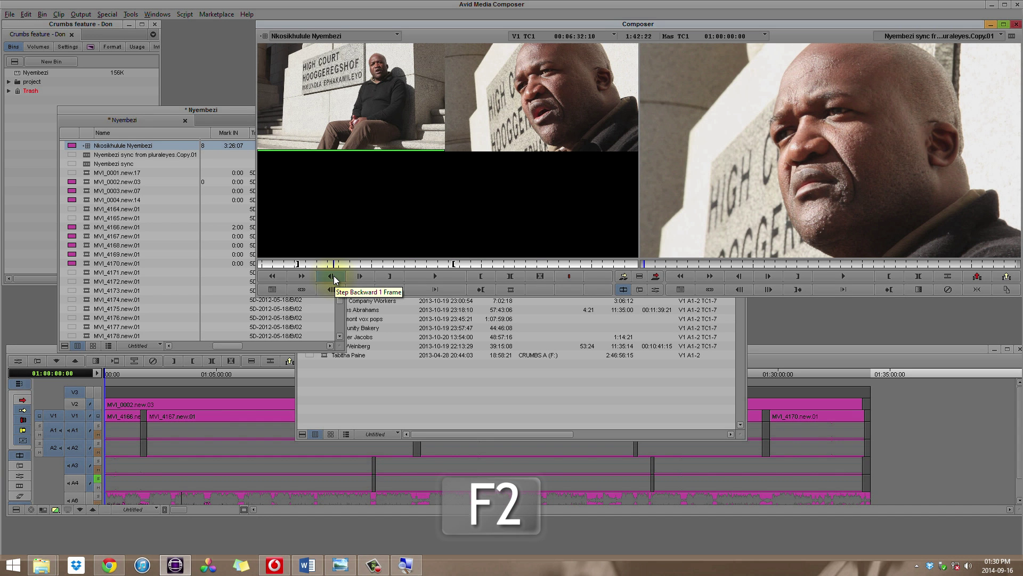
pyautogui.moveTo(345, 265); pyautogui.dragTo(331, 265)
pyautogui.moveTo(331, 265); pyautogui.dragTo(429, 264)
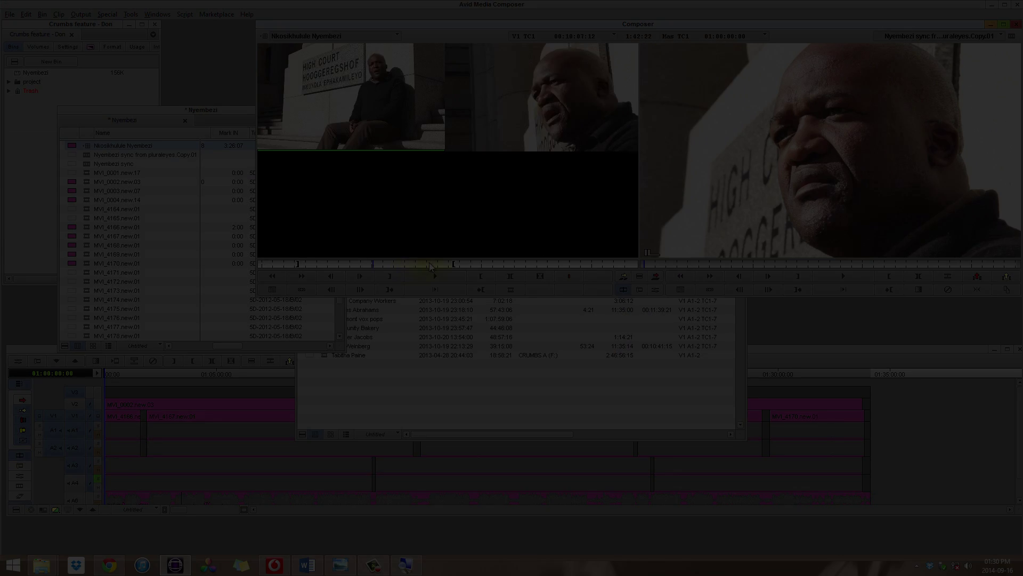